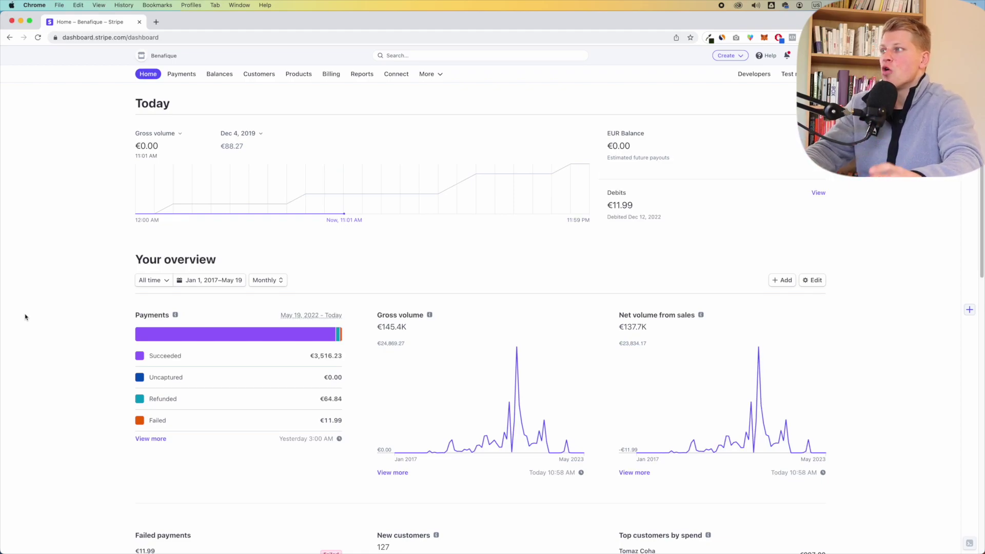
Review the Today section and the time range choices for the dashboard overview, keeping All time
left_click_drag(133, 103, 180, 103)
left_click(172, 96)
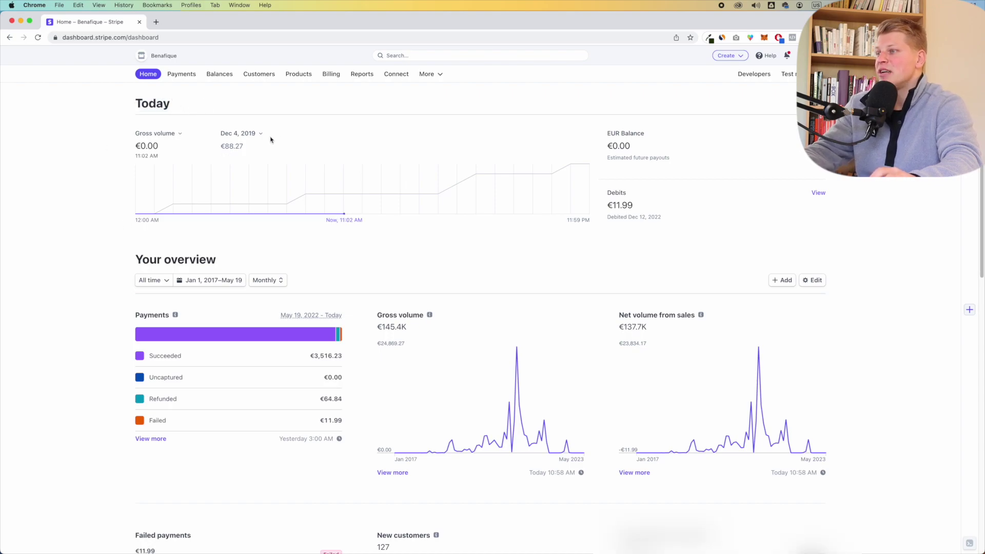
scroll(270, 154, "down", 2)
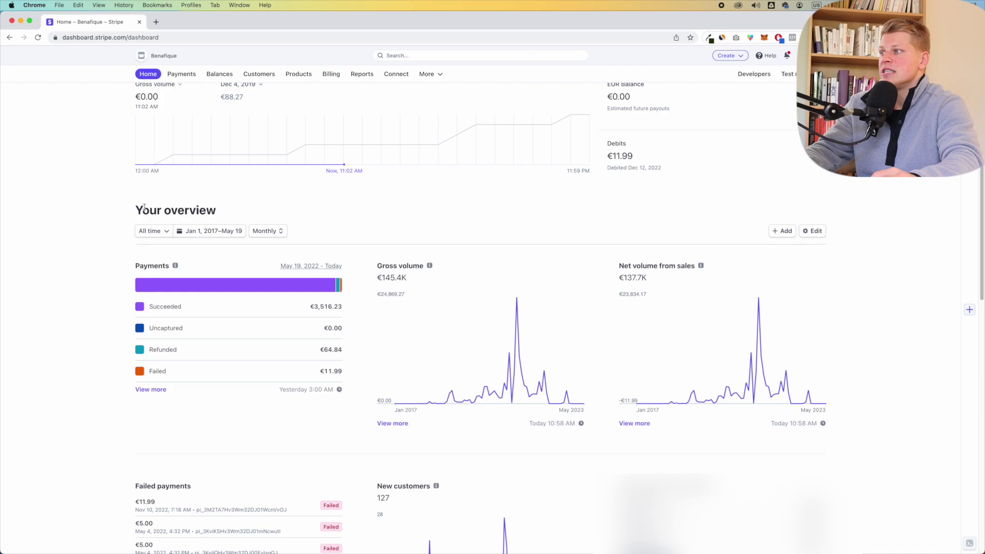
left_click_drag(132, 214, 220, 205)
left_click(159, 231)
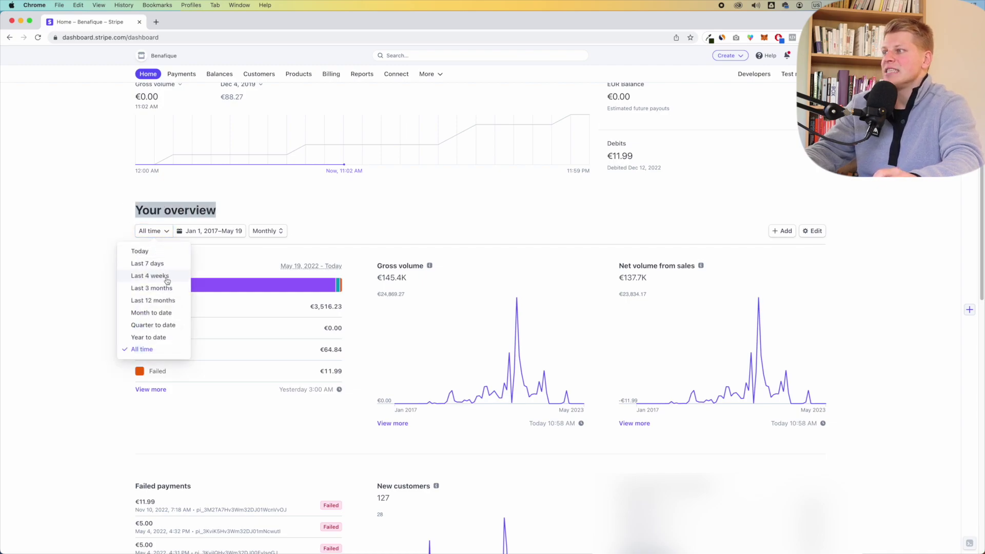
left_click(58, 289)
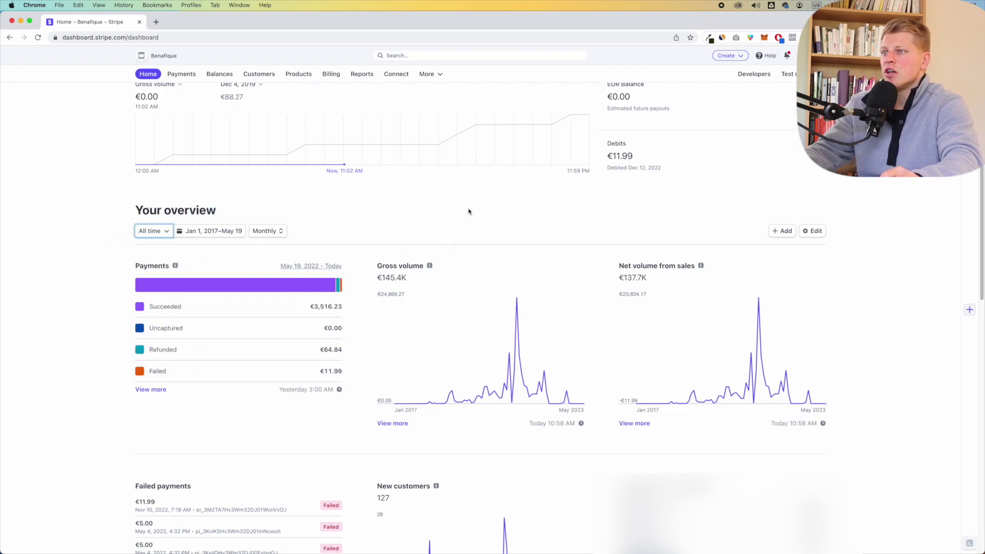
Examine the overview charts on the home page, from payments and new customers to invoices, successful payments and disputes
scroll(469, 212, "down", 2)
scroll(668, 223, "down", 5)
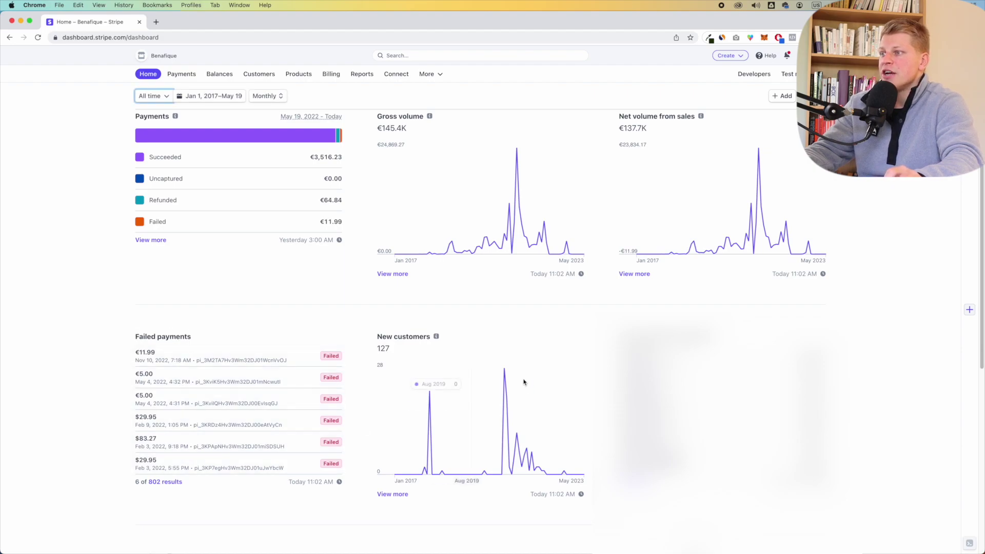
mouse_move(413, 336)
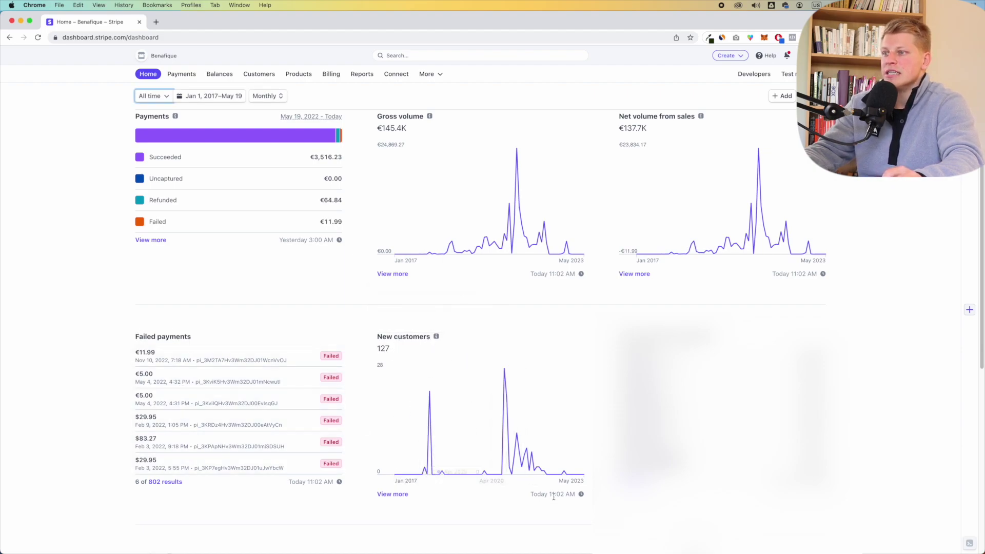
scroll(540, 442, "down", 1)
scroll(540, 442, "down", 2)
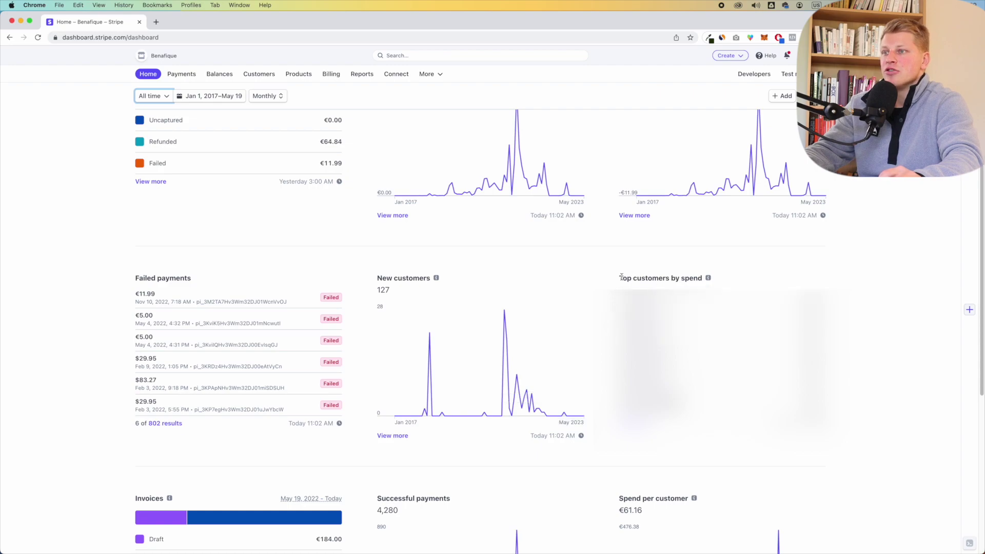
scroll(436, 287, "down", 8)
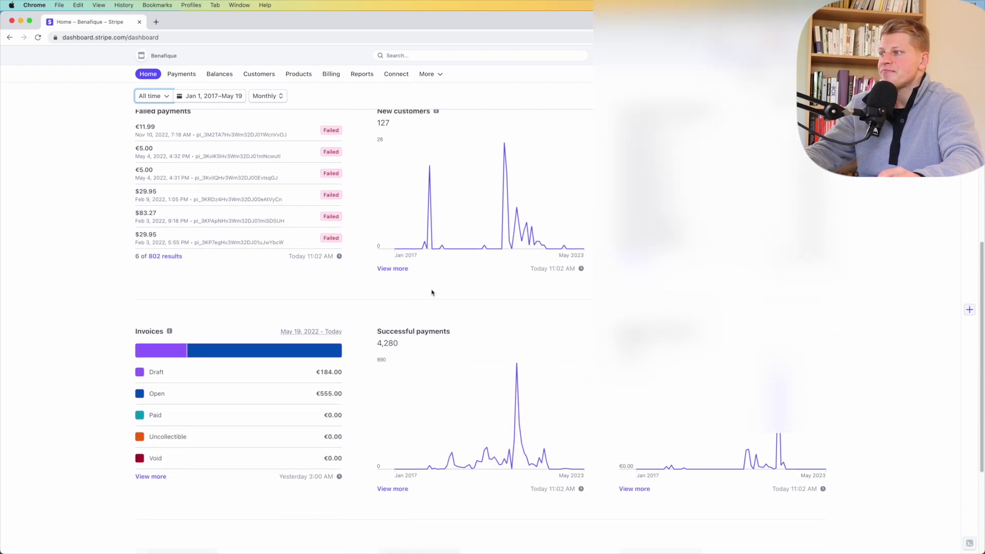
mouse_move(224, 312)
scroll(335, 261, "down", 6)
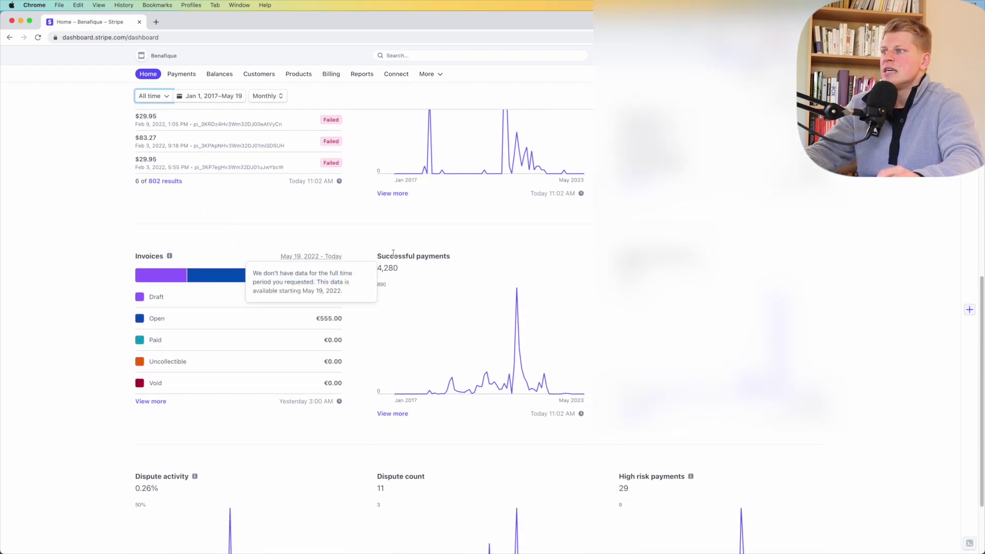
scroll(553, 253, "down", 1)
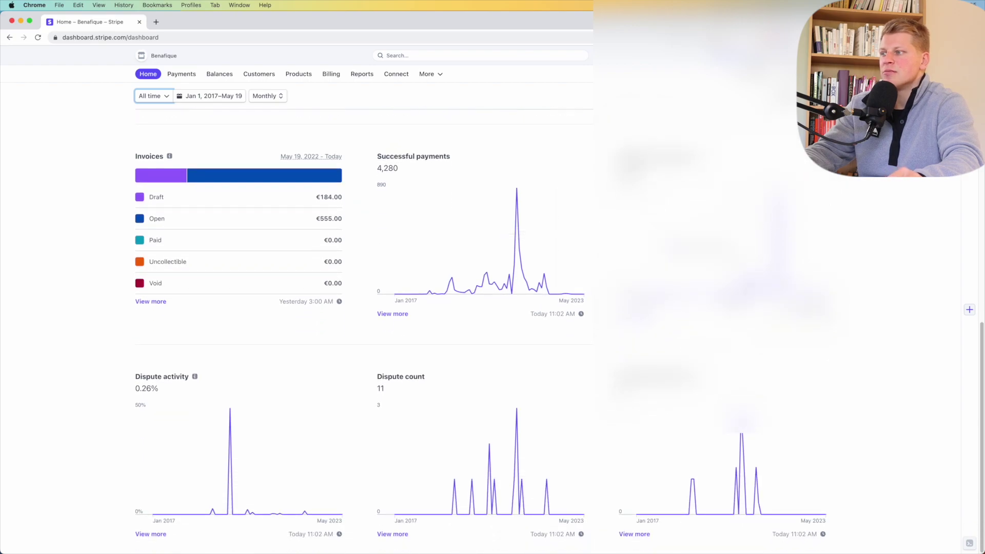
scroll(590, 249, "up", 15)
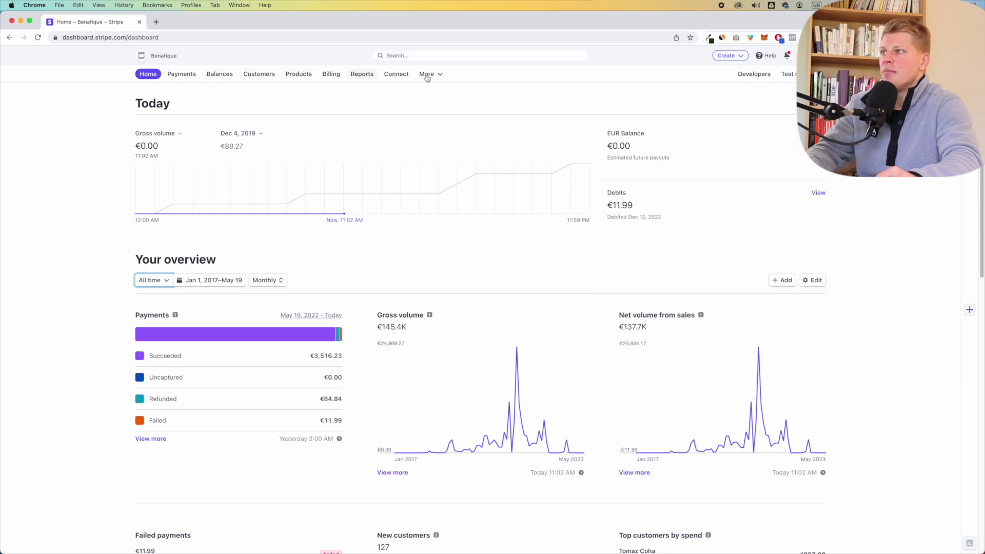
View the list of available business accounts without switching to another one
left_click(185, 57)
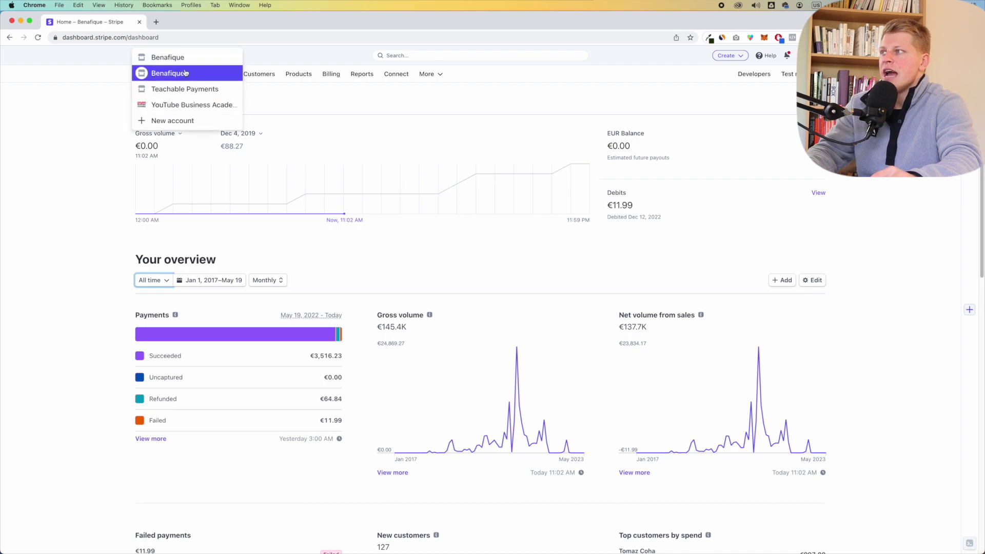
left_click(104, 121)
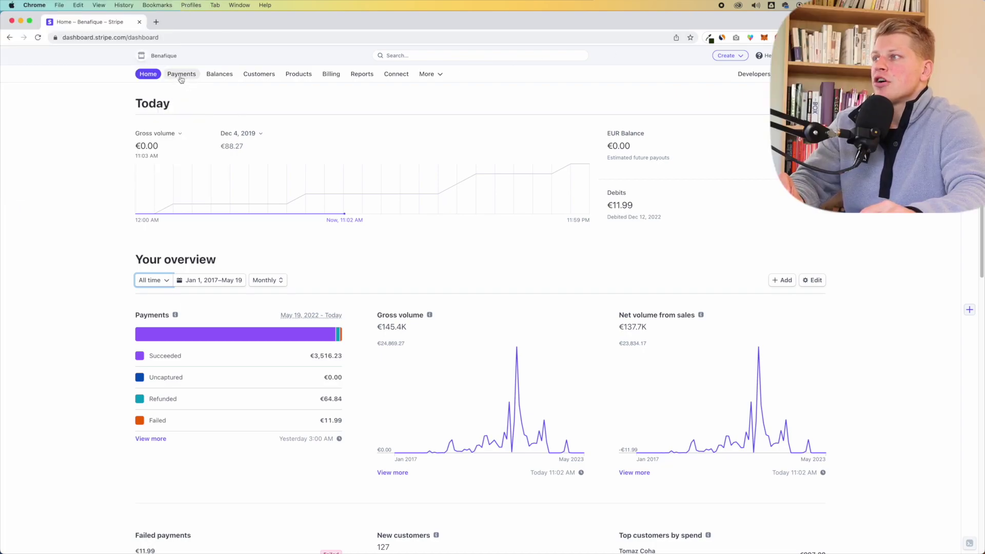
Open the payments list to check the payment statuses, and view the disputes needing a response
left_click(183, 76)
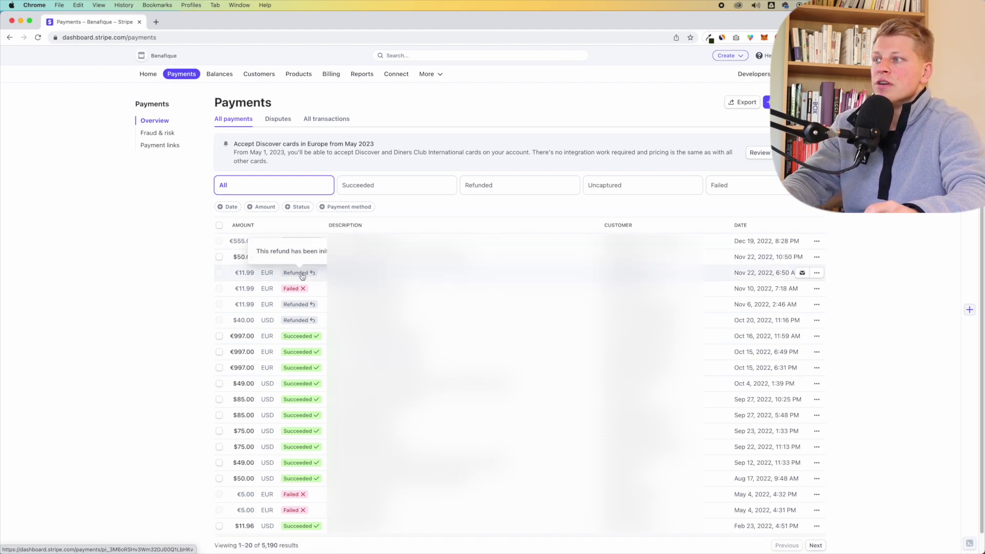
mouse_move(301, 291)
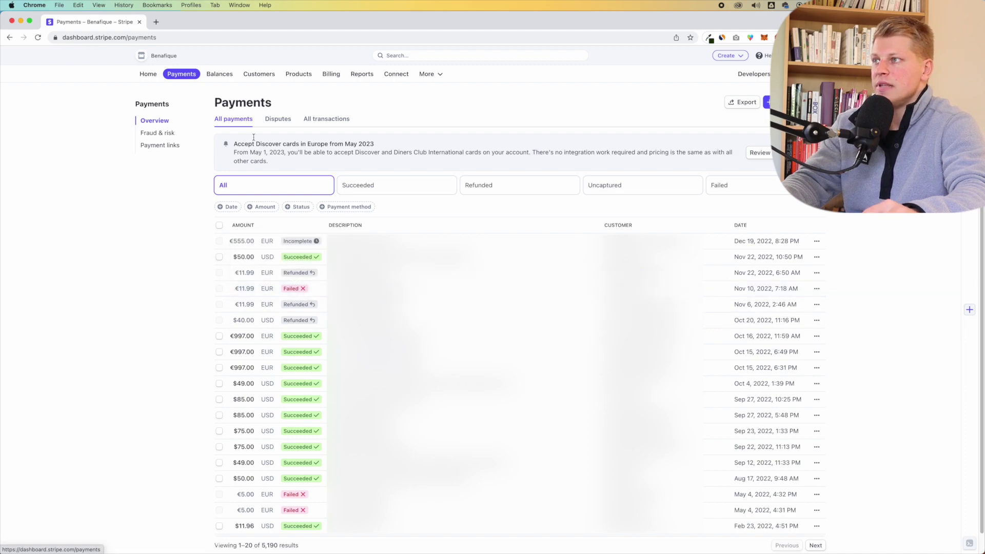
left_click(280, 121)
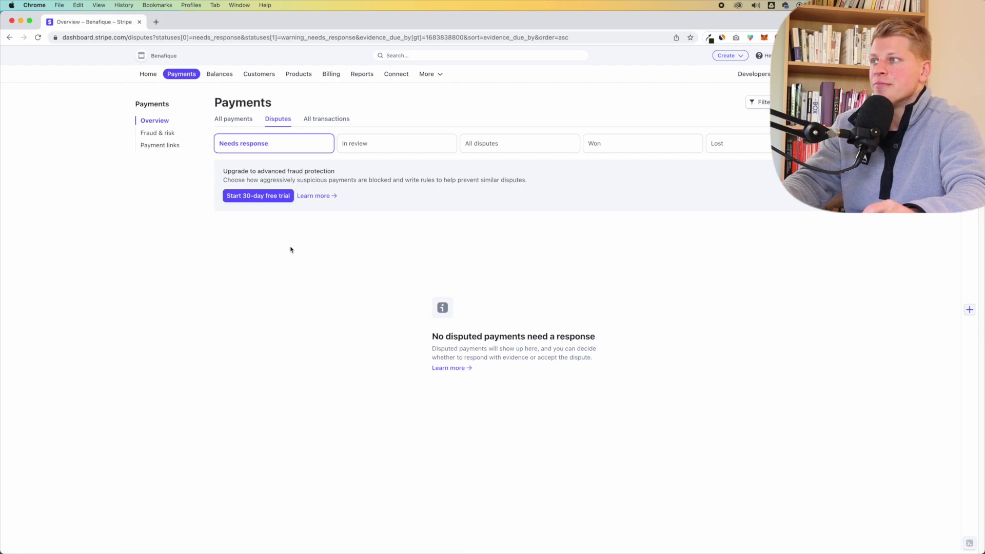
Open the Fraud & risk section, examine its overview of screened and blocked payments, and open its Reviews
left_click(174, 135)
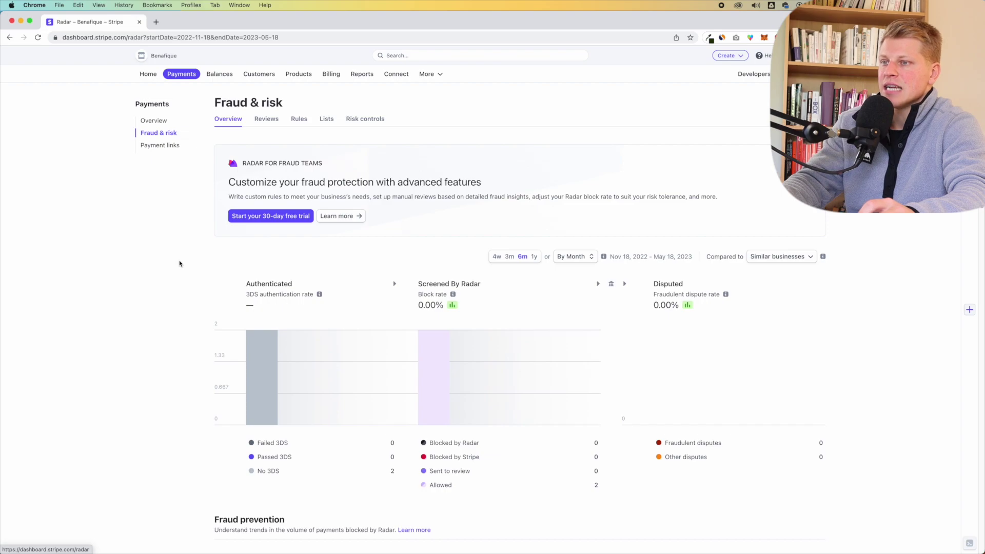
scroll(180, 263, "down", 5)
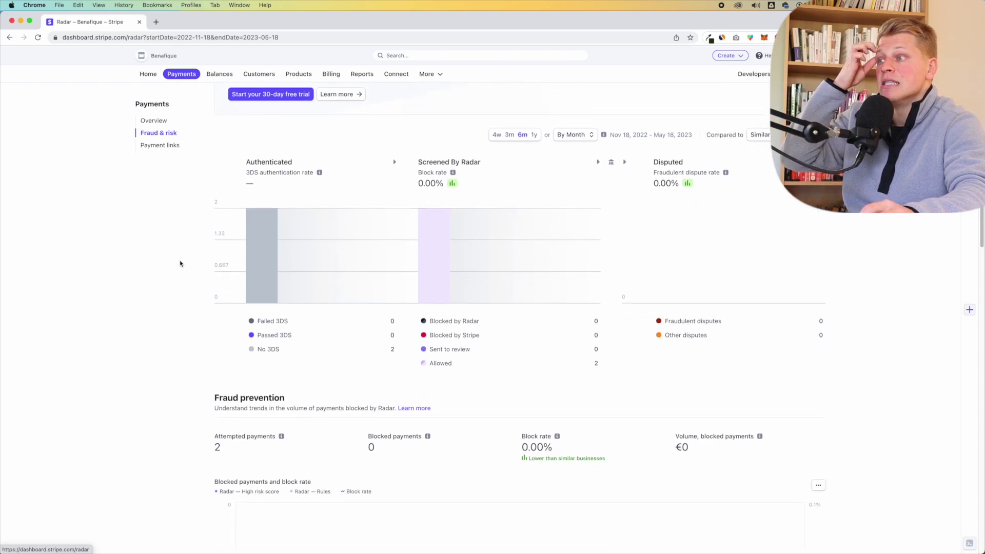
scroll(180, 263, "down", 5)
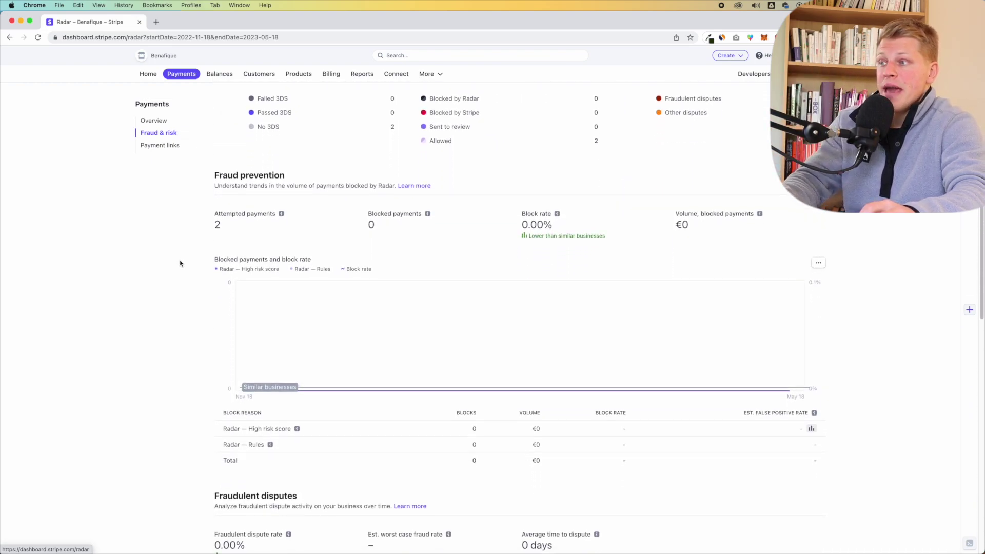
scroll(180, 263, "down", 3)
scroll(179, 262, "up", 5)
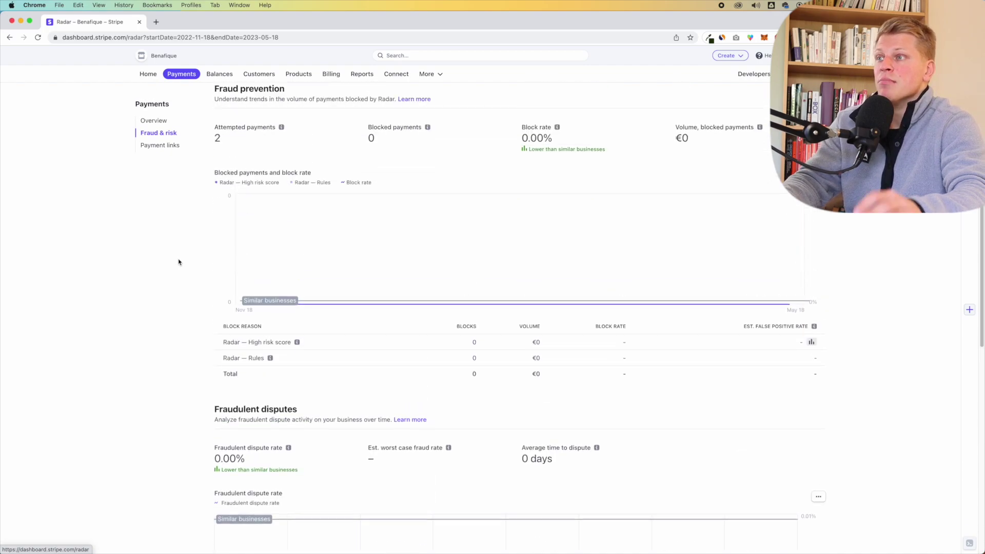
scroll(179, 262, "up", 8)
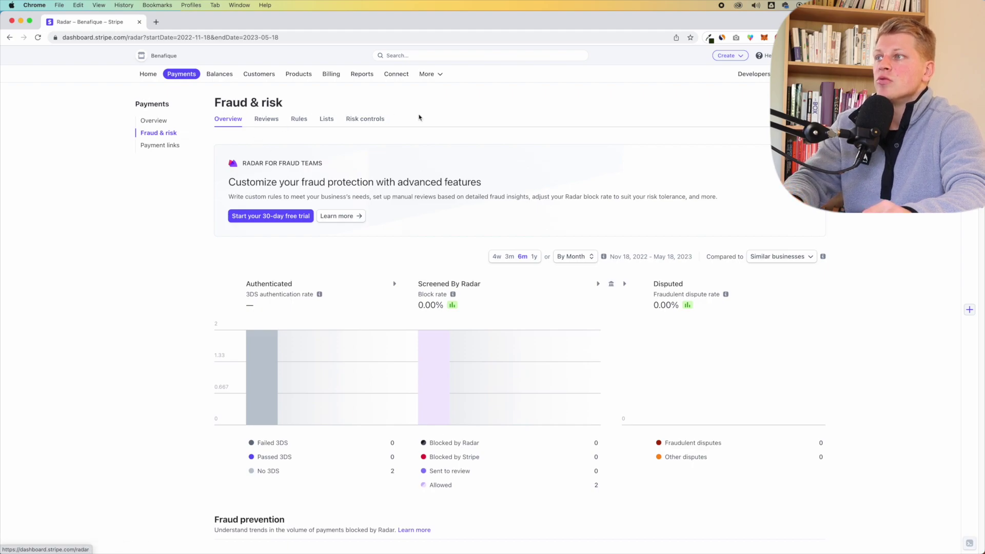
left_click(197, 146)
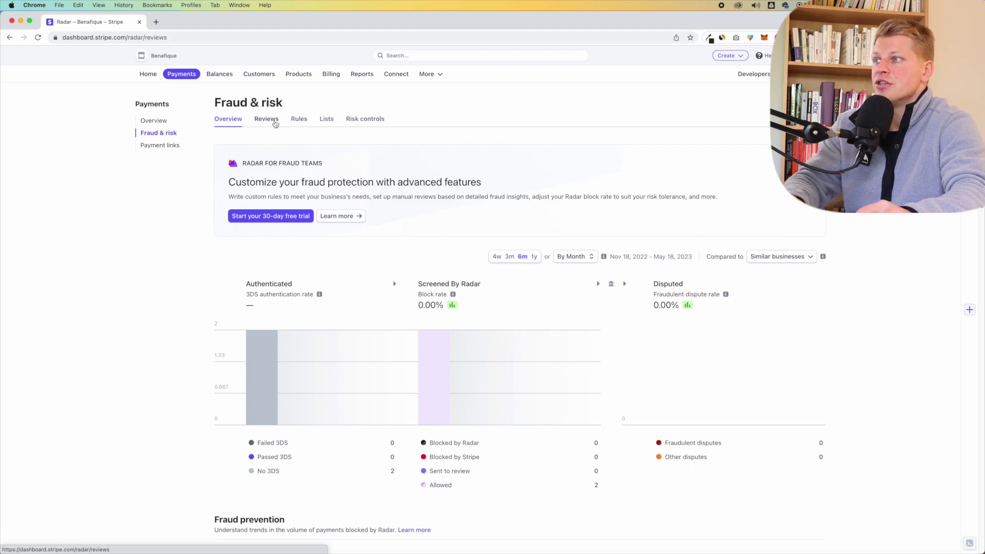
Open the Balances overview and examine the EUR balance and the Incoming to Stripe sections
left_click(224, 76)
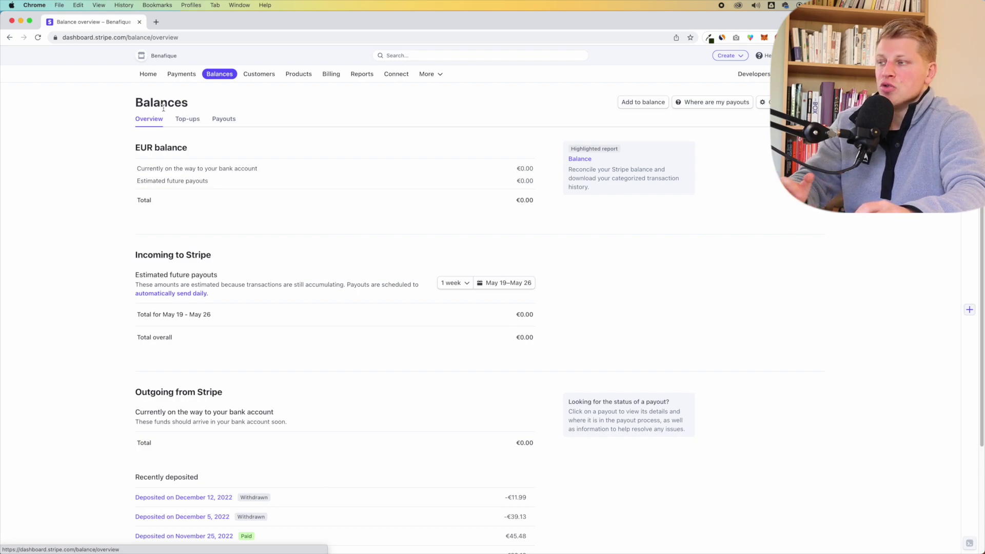
scroll(163, 108, "down", 2)
scroll(149, 133, "up", 1)
left_click_drag(136, 147, 521, 189)
left_click(533, 196)
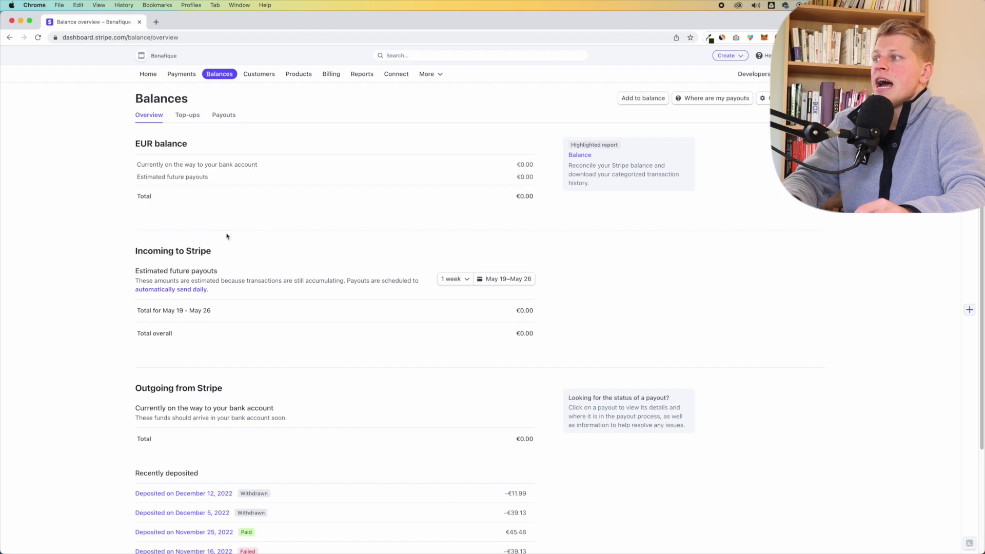
left_click_drag(136, 254, 202, 256)
left_click(197, 256)
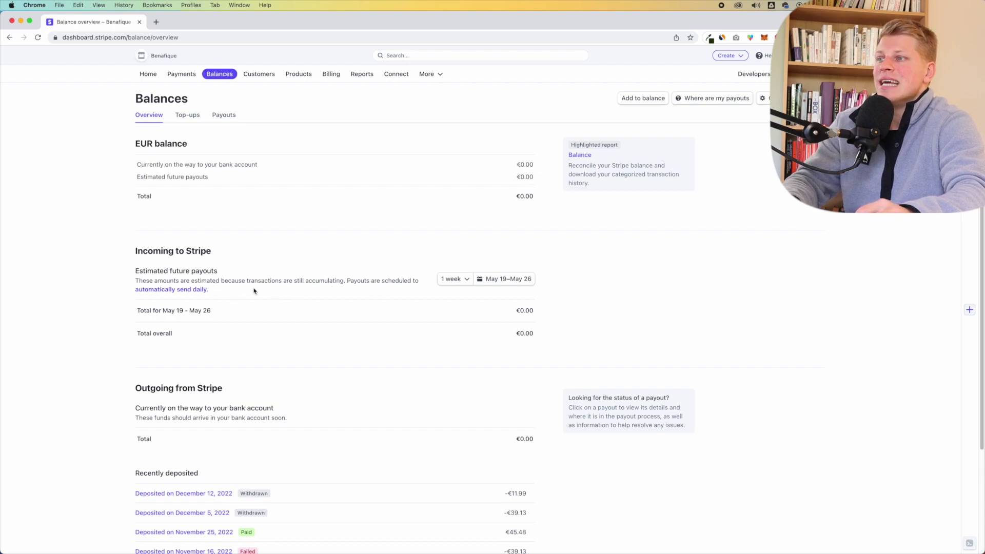
Open the payout settings from the estimated future payouts and view the automatic schedule's frequency options, keeping day
left_click(201, 290)
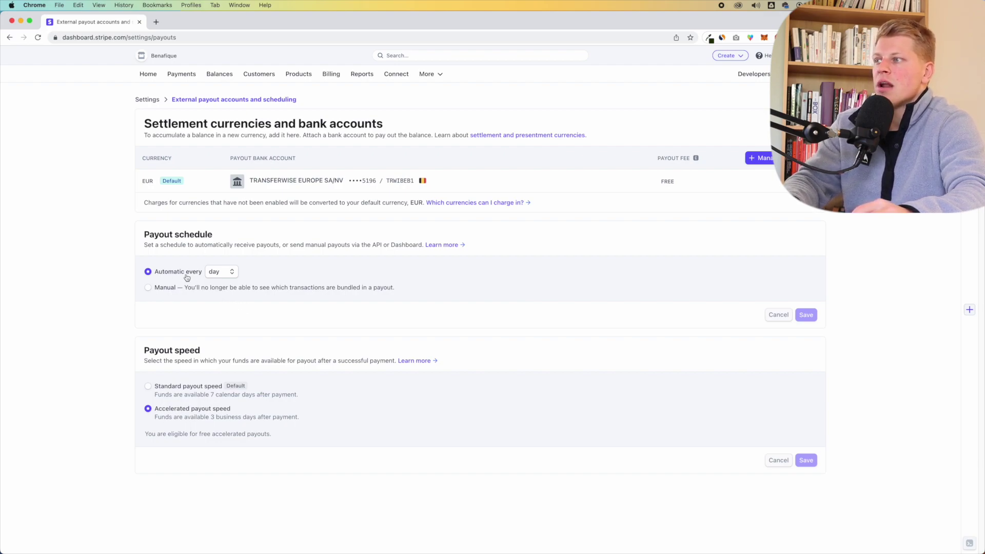
left_click(226, 276)
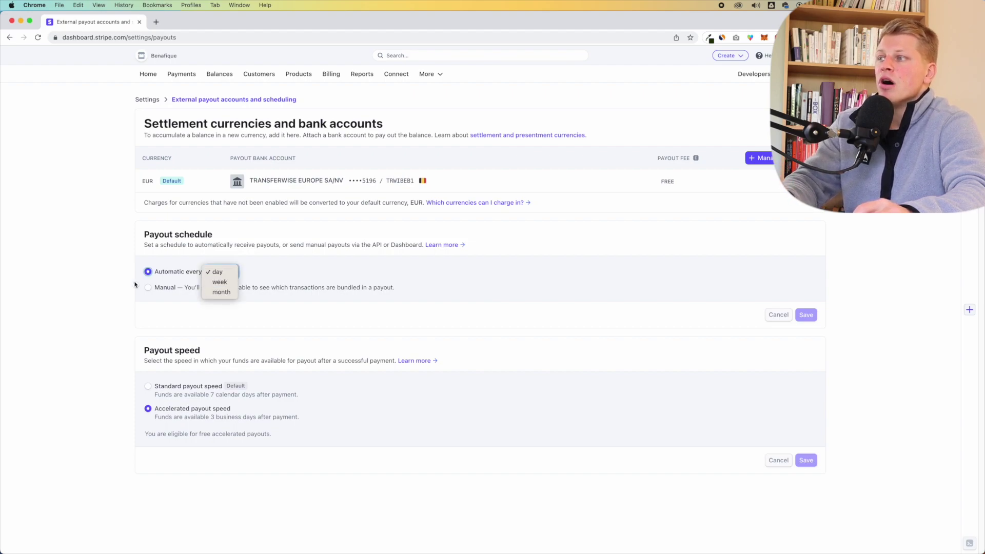
left_click(115, 283)
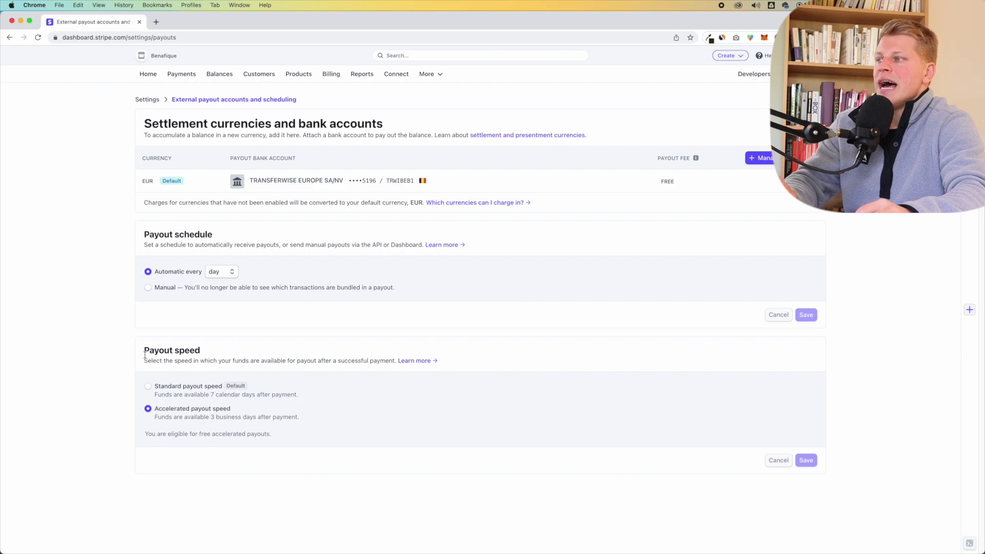
Review the payout speed options, the eligibility for free accelerated payouts, and the payout bank account
left_click_drag(143, 354, 206, 358)
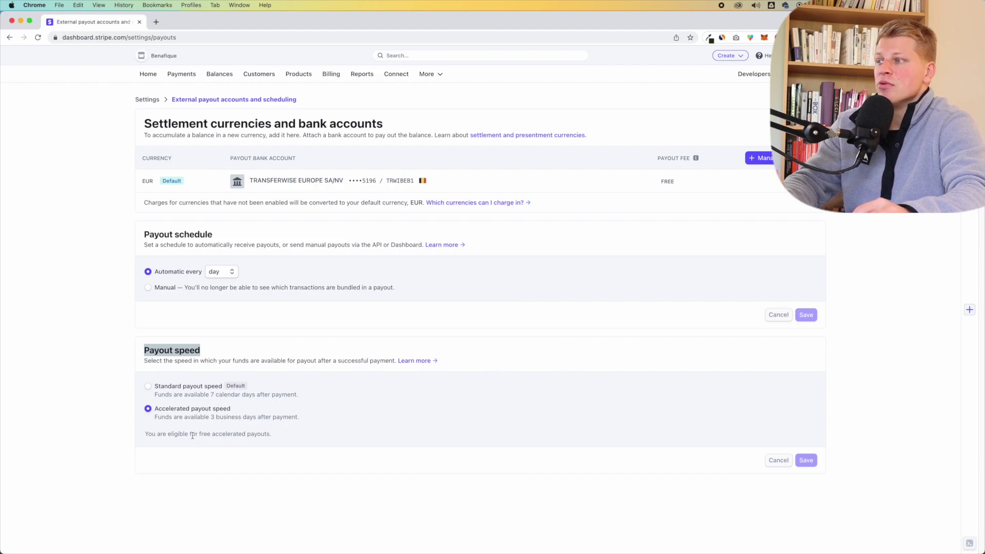
left_click_drag(193, 435, 263, 435)
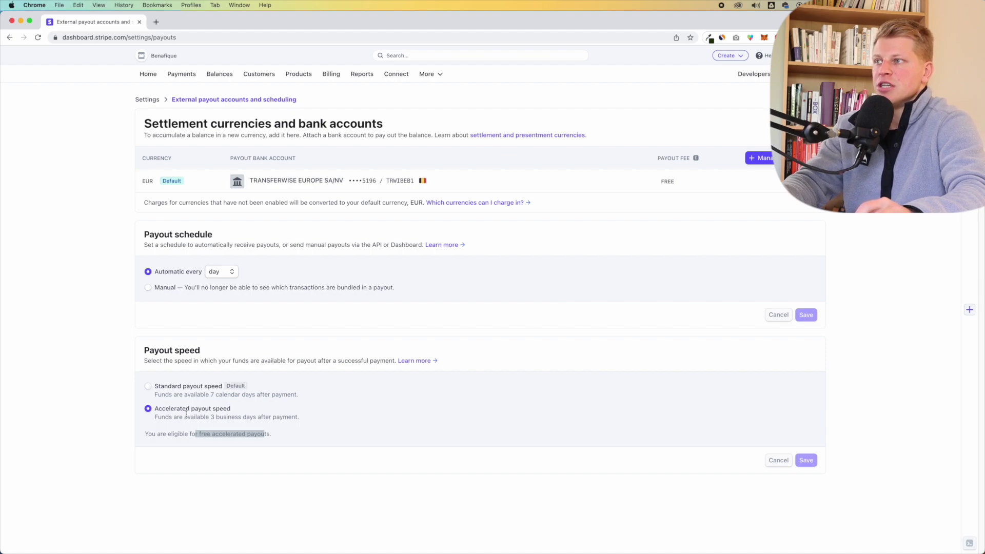
left_click(130, 339)
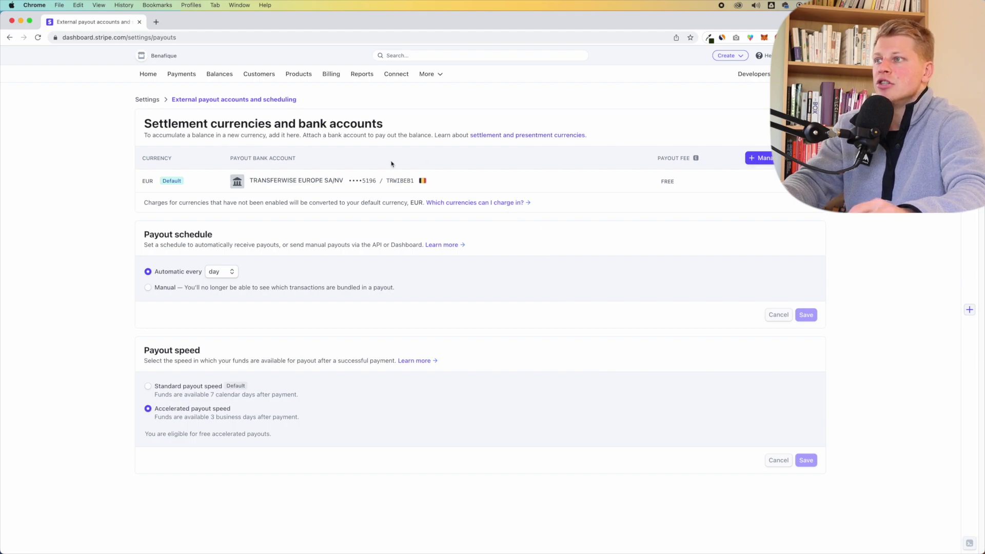
left_click_drag(234, 160, 287, 160)
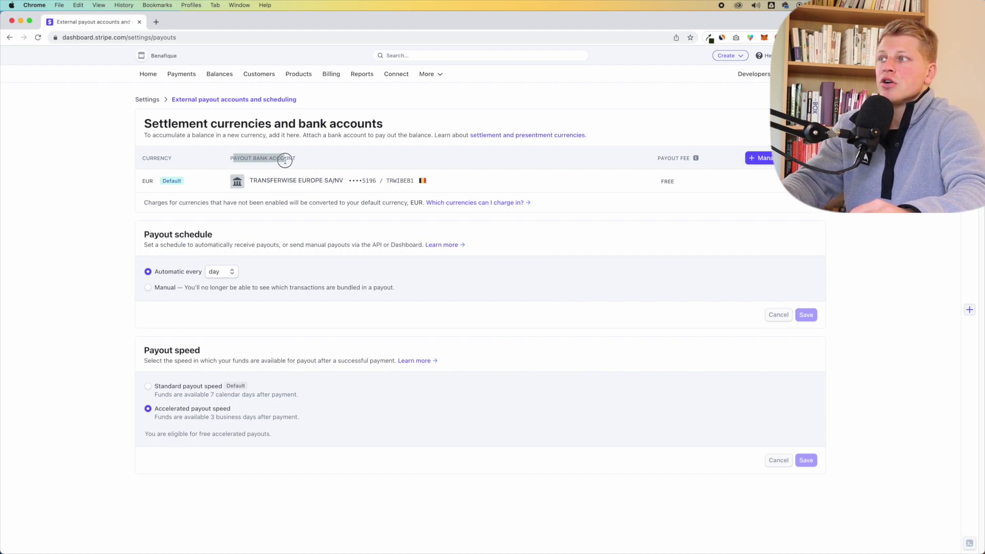
left_click(288, 160)
Return to the Balances overview and examine the recently deposited payouts
left_click(9, 37)
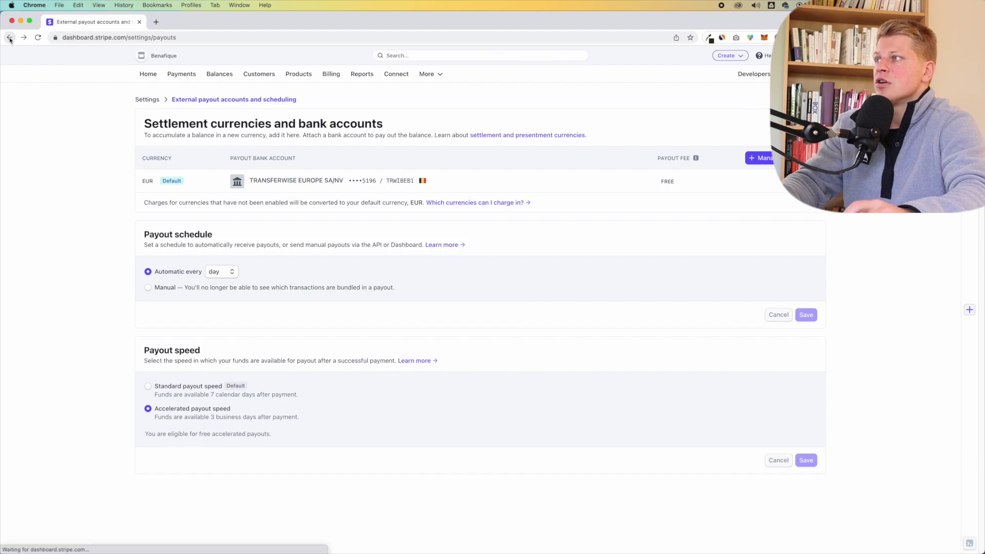
scroll(100, 169, "down", 3)
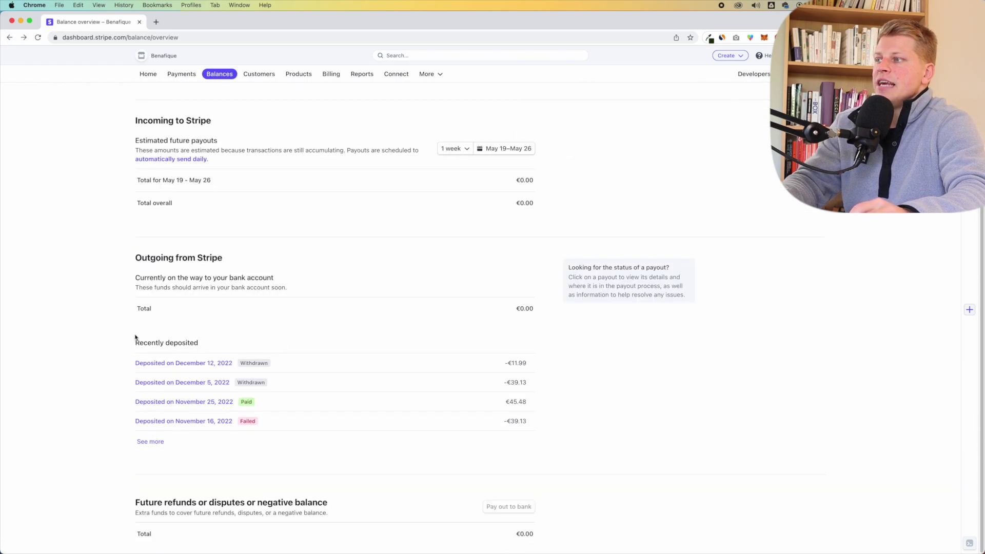
left_click_drag(135, 342, 165, 343)
left_click(204, 347)
left_click(232, 344)
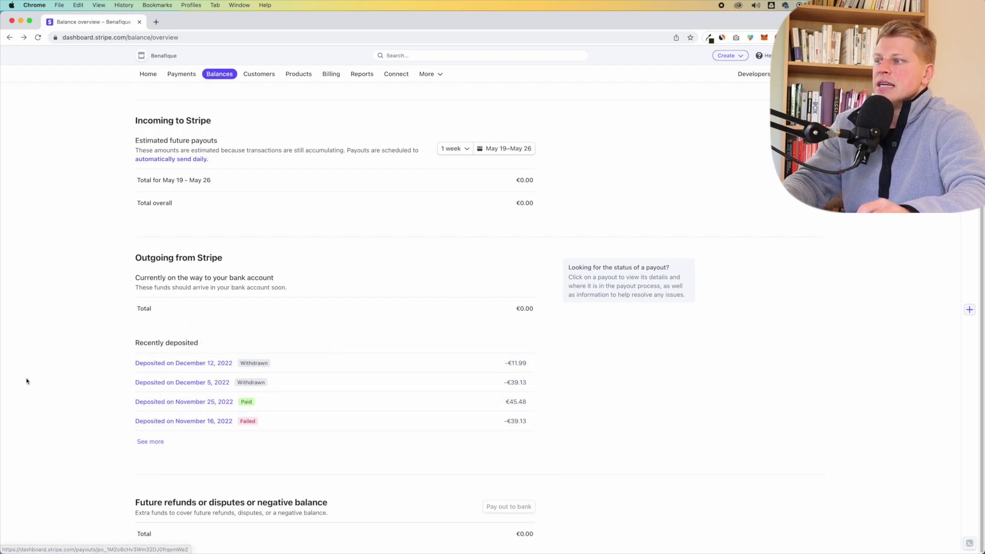
Open the customer list and examine its Top customers, Repeat customers and Remaining balances views
scroll(260, 86, "up", 3)
left_click(260, 75)
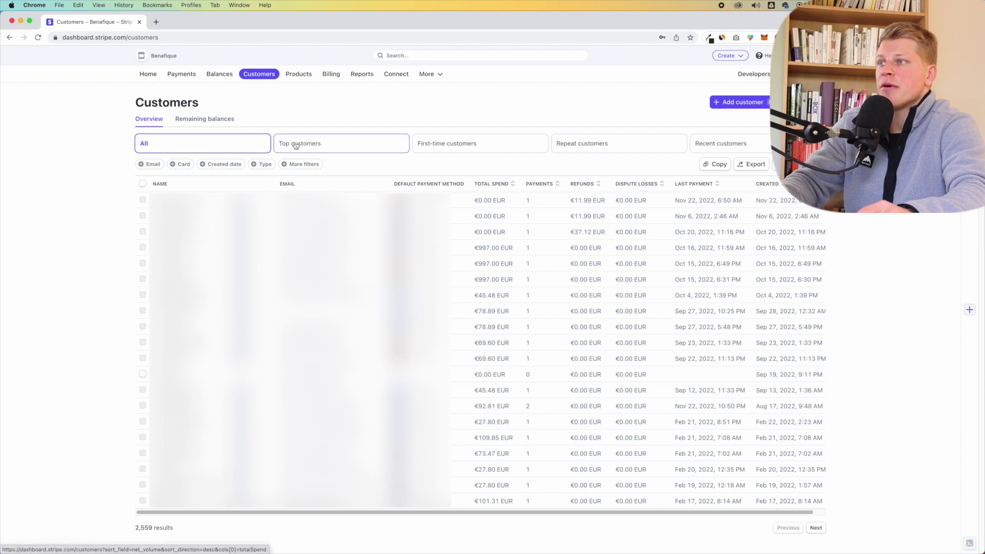
left_click(338, 146)
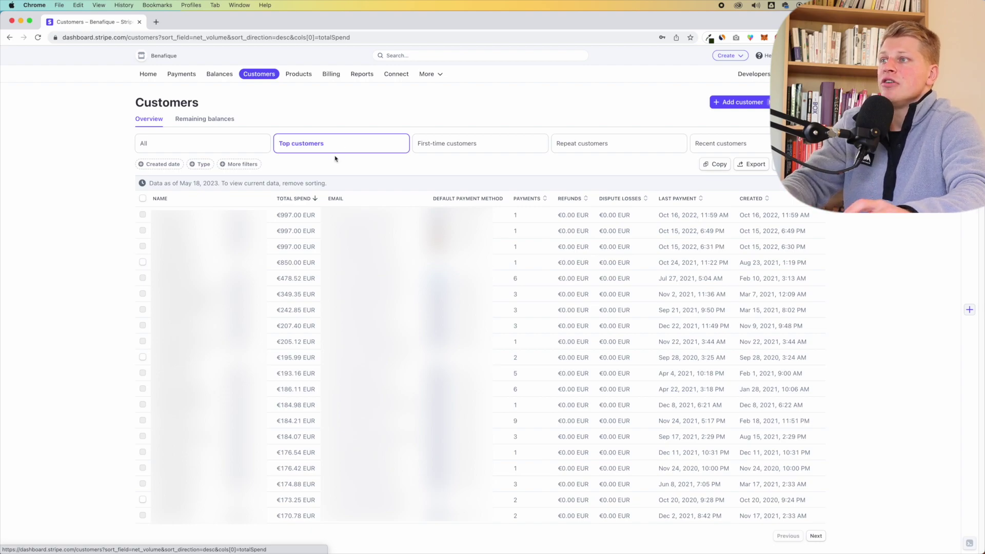
left_click(606, 148)
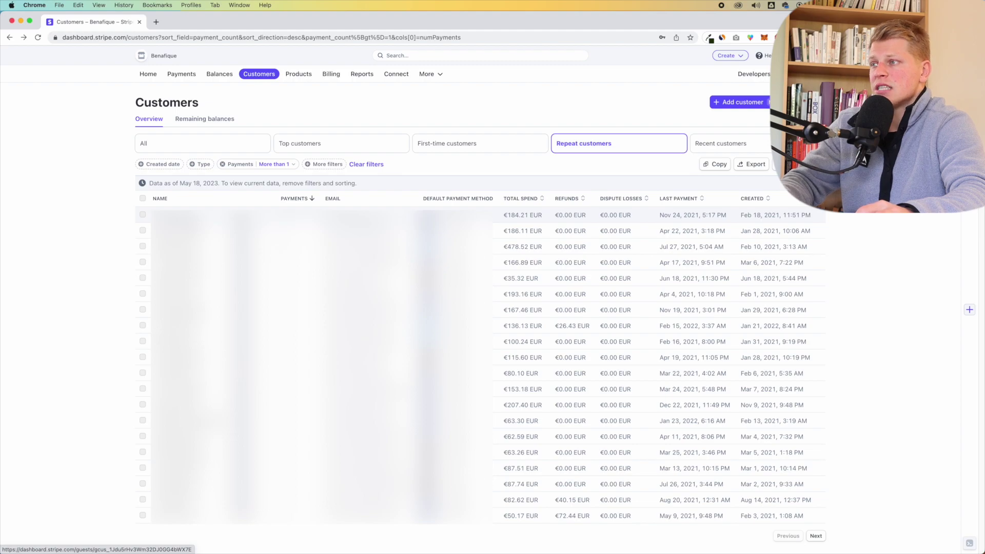
left_click(187, 214)
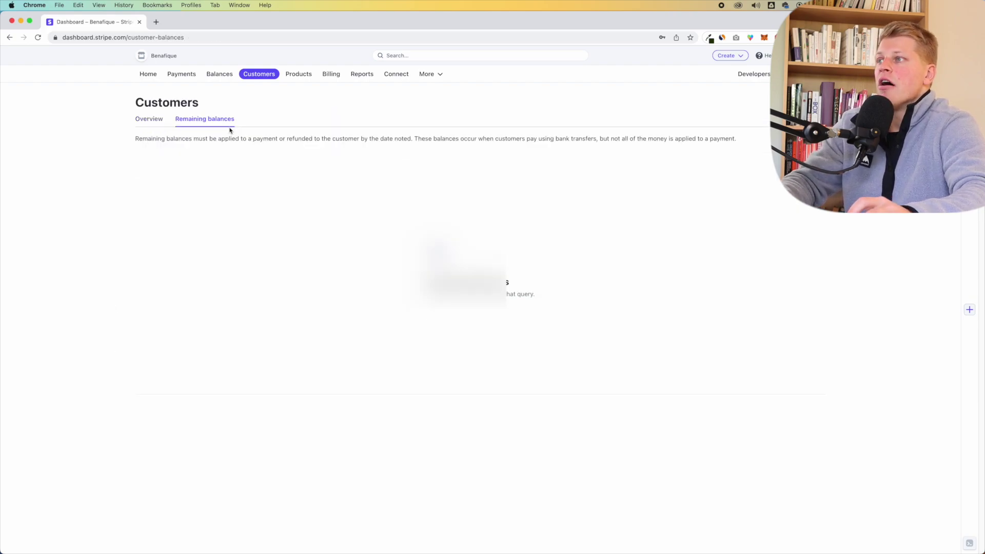
Start a new product in the product catalog, name it as coaching with the coach's first name, and add a portrait image
left_click(293, 73)
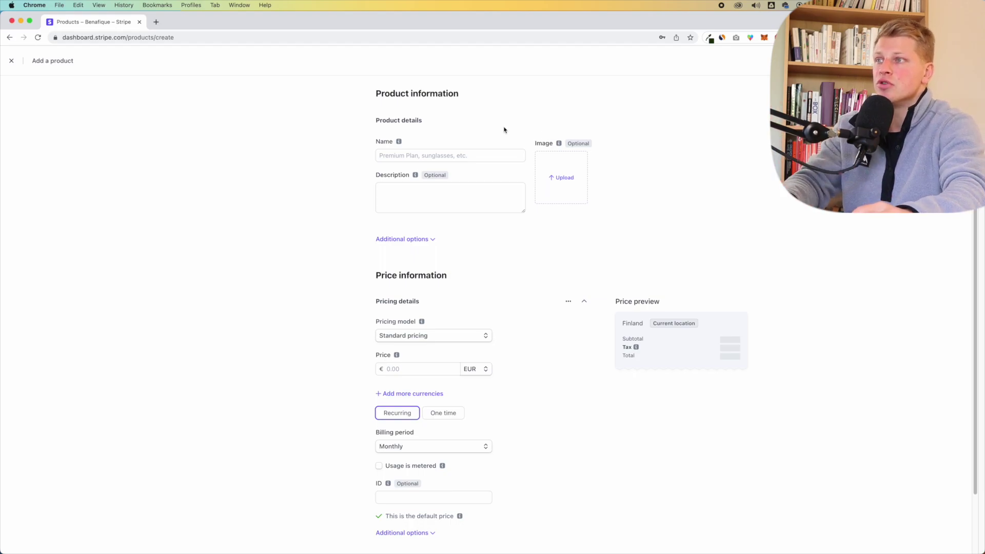
left_click(477, 154)
type("Coac")
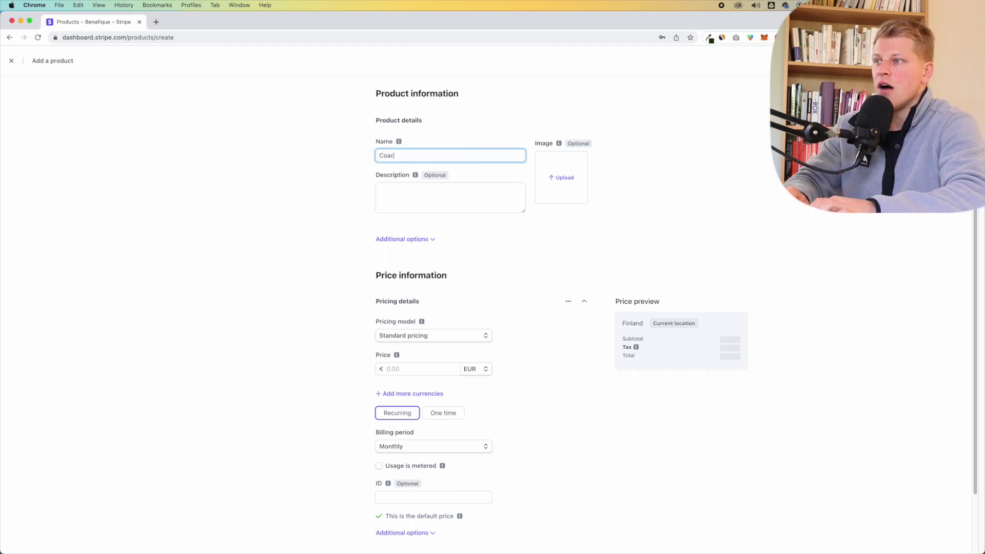
type("hing")
left_click(313, 222)
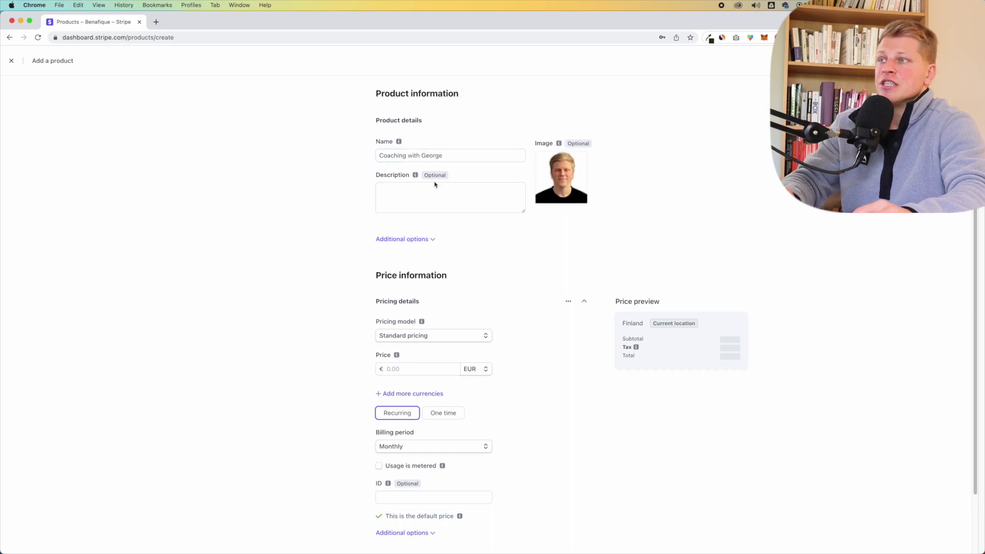
Review the product's description and its additional options, including statement descriptor, unit label, metadata and feature list
left_click(427, 185)
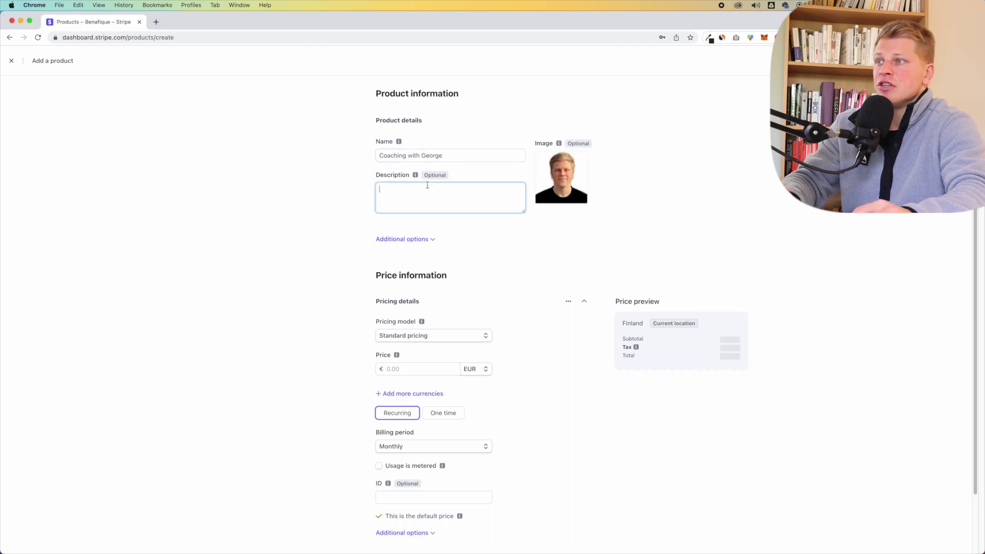
left_click(432, 240)
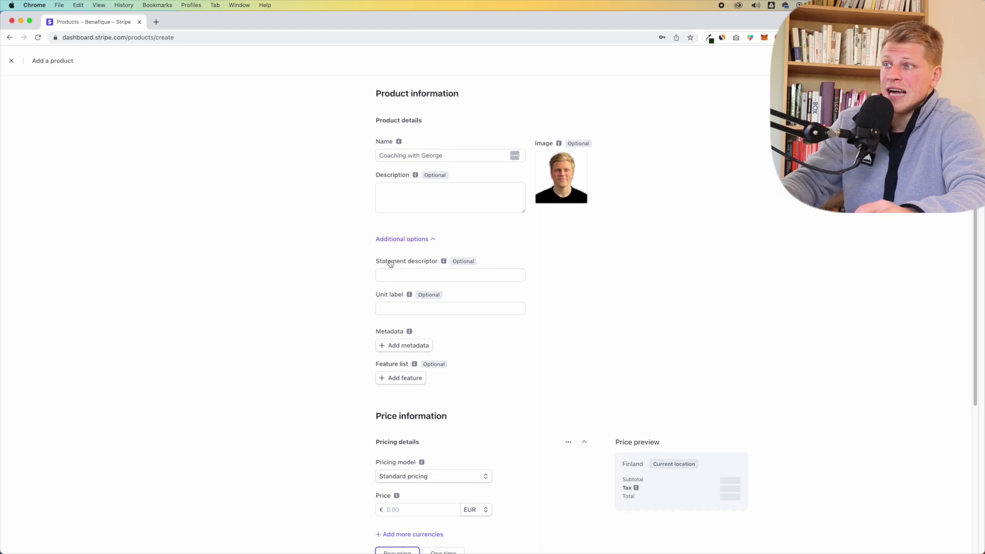
left_click(411, 242)
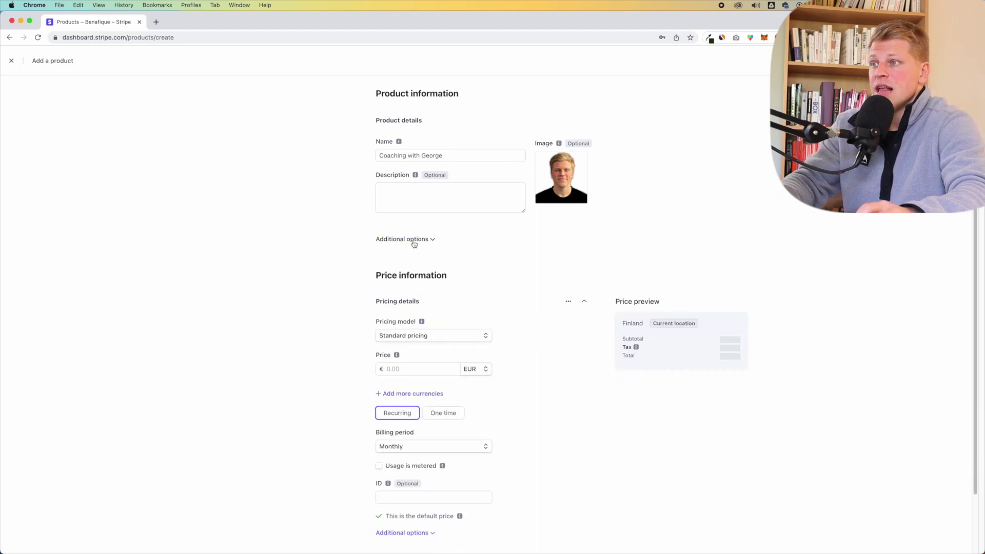
Set the product's pricing model to Customer chooses price
scroll(265, 248, "down", 2)
scroll(265, 248, "down", 1)
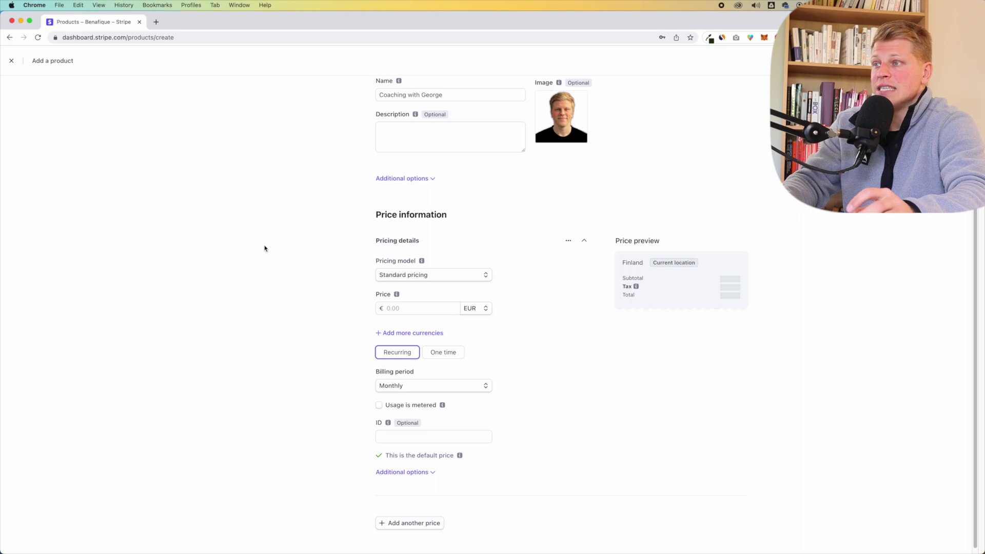
scroll(265, 248, "down", 1)
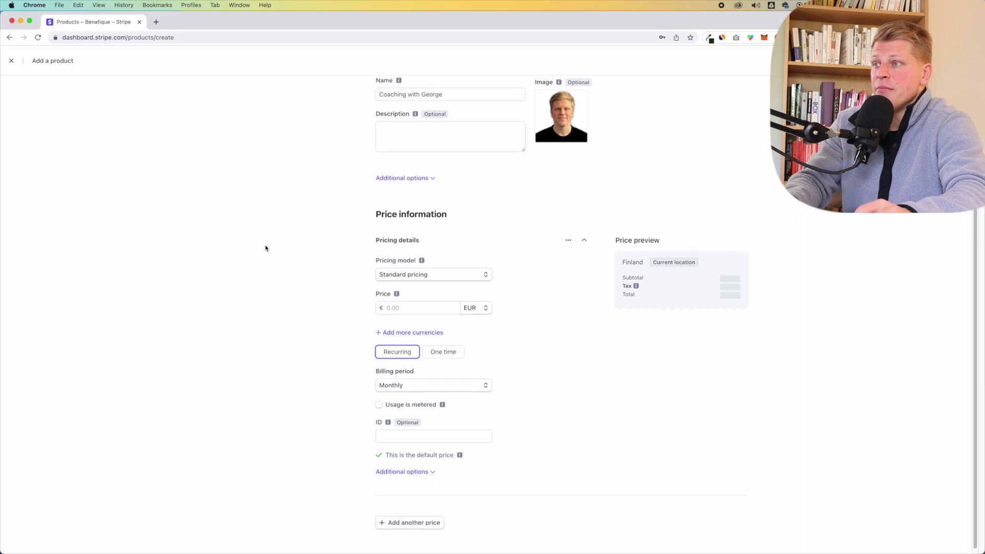
left_click(408, 272)
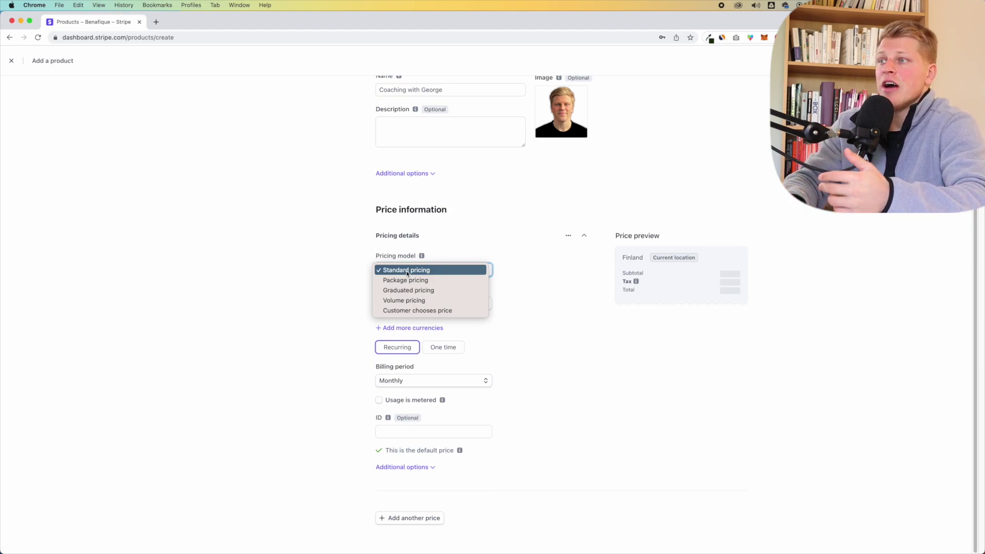
left_click(416, 310)
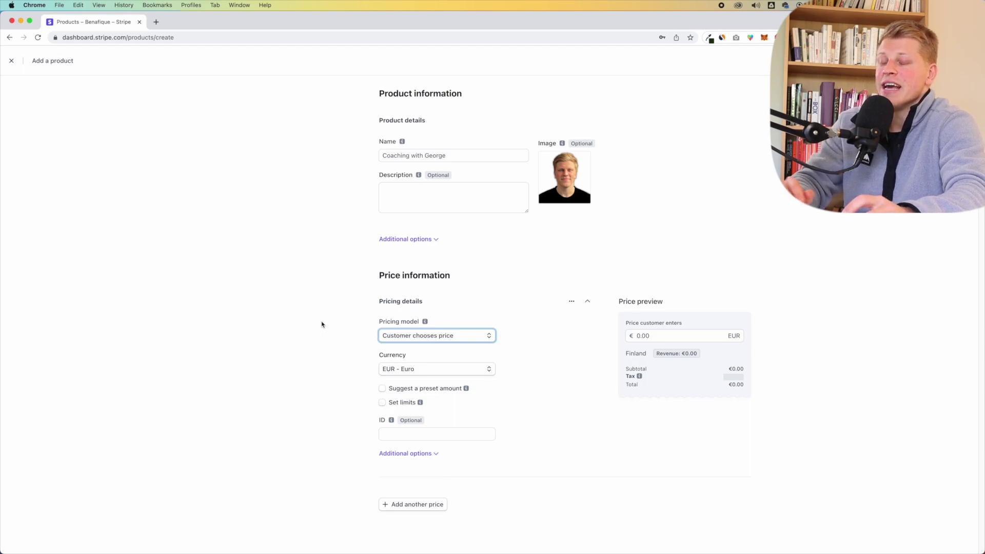
Set the pricing model to Volume pricing, with €10.00 per unit for the first tier and €20.00 for the second
left_click(418, 337)
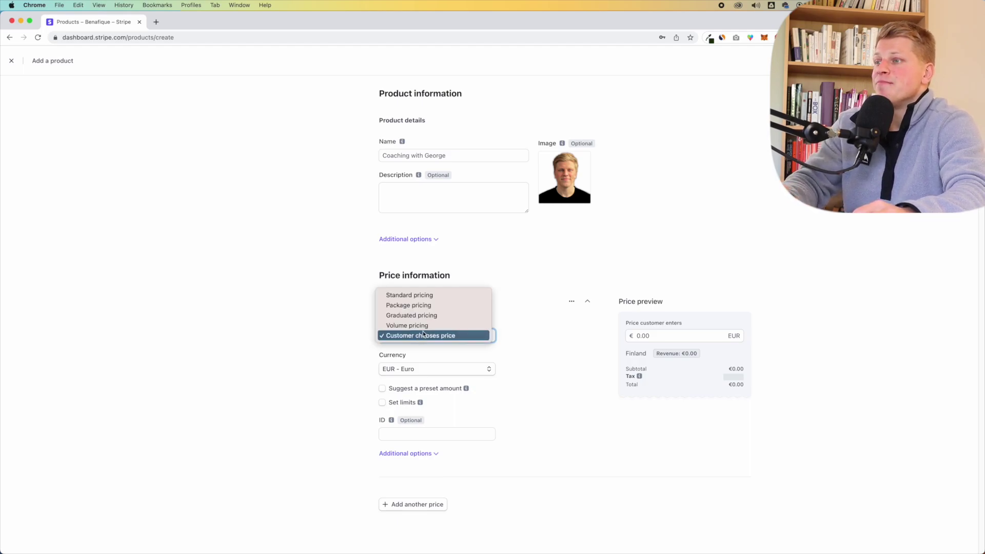
left_click(422, 326)
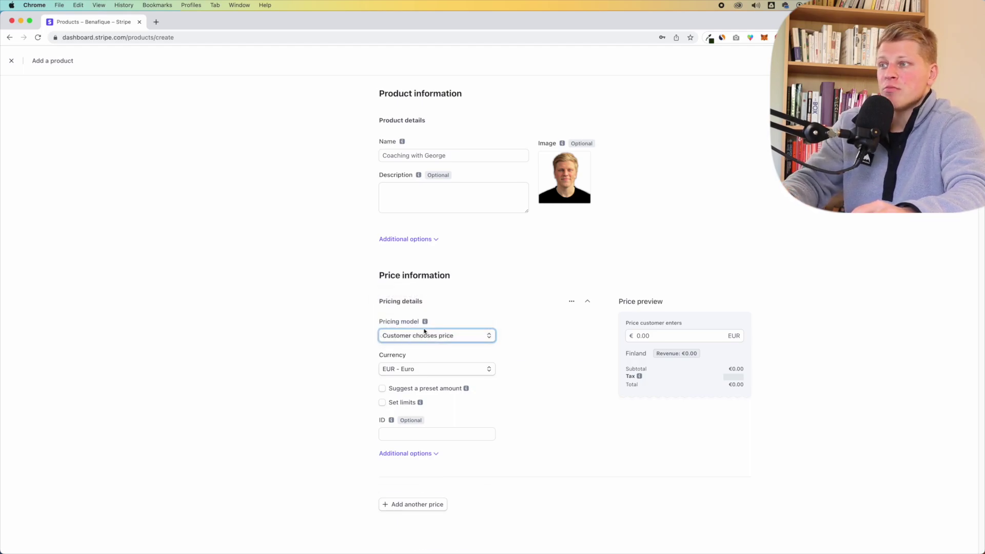
left_click(295, 369)
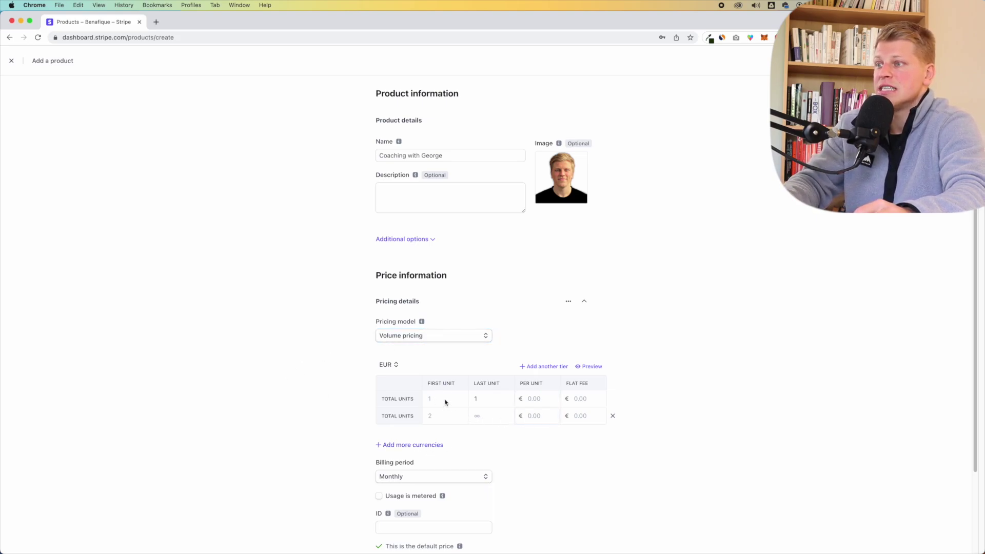
left_click(475, 403)
left_click(545, 402)
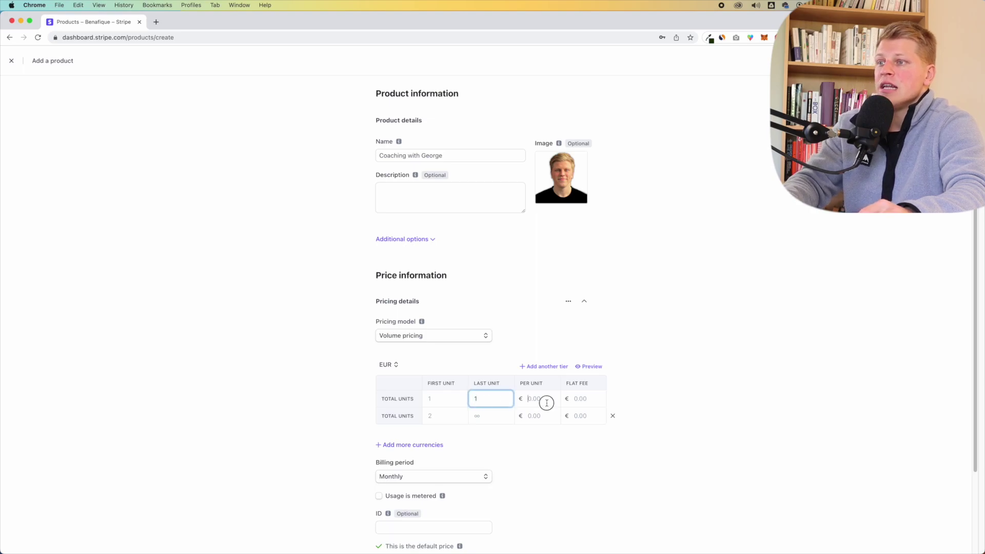
type("10.00")
left_click(490, 415)
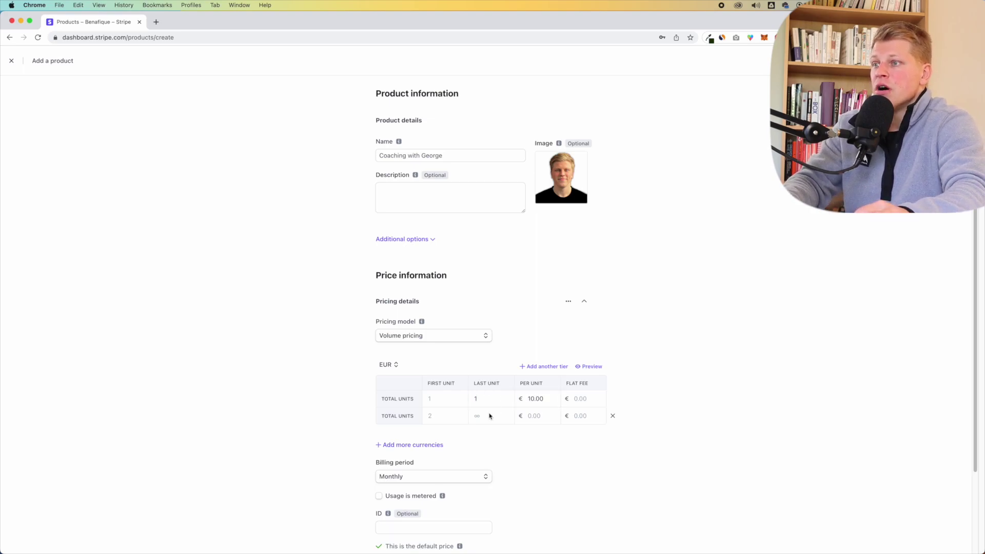
left_click(544, 418)
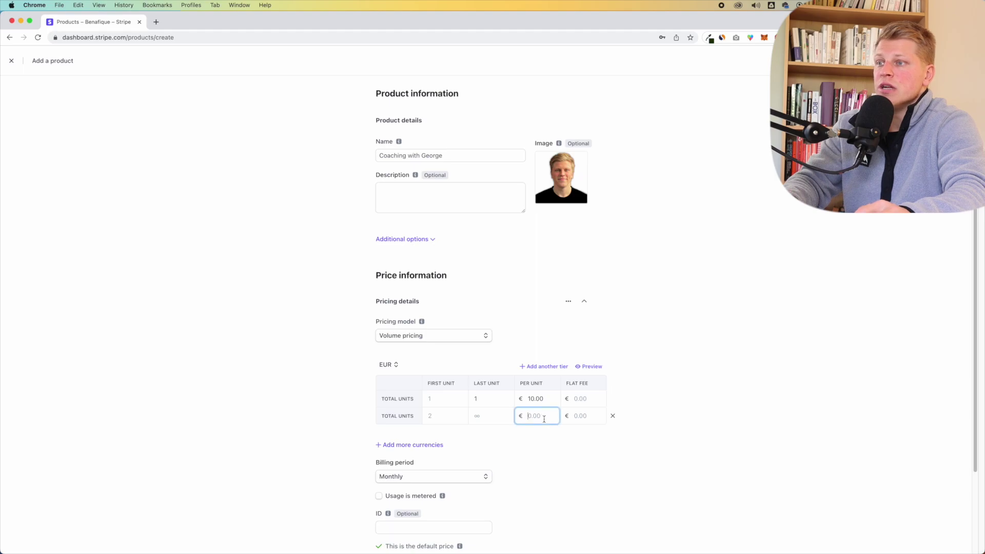
type("20.00")
left_click(312, 412)
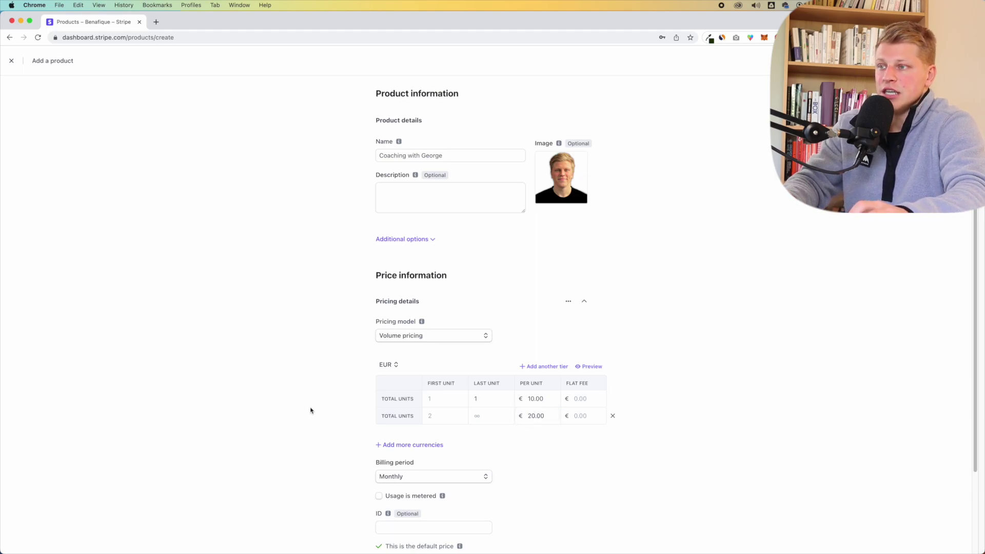
Set the second volume tier's per-unit price to €17
double_click(528, 411)
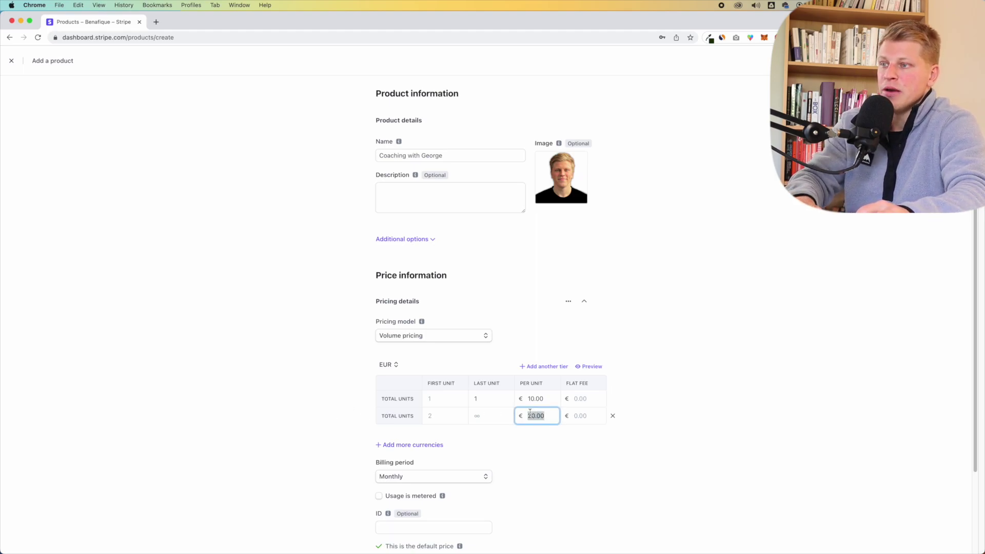
type("17")
left_click(785, 388)
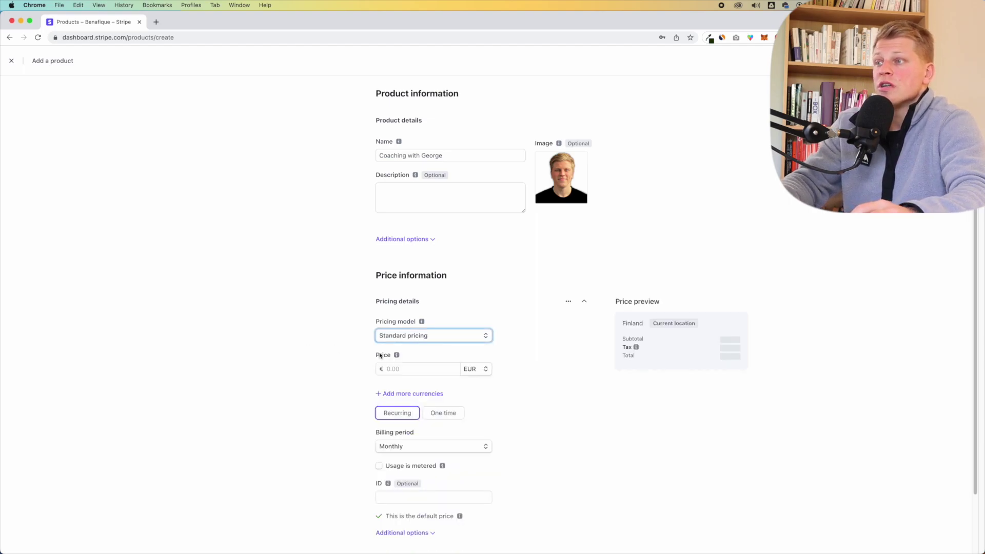
Set the product's standard recurring price to €97.00
left_click(428, 366)
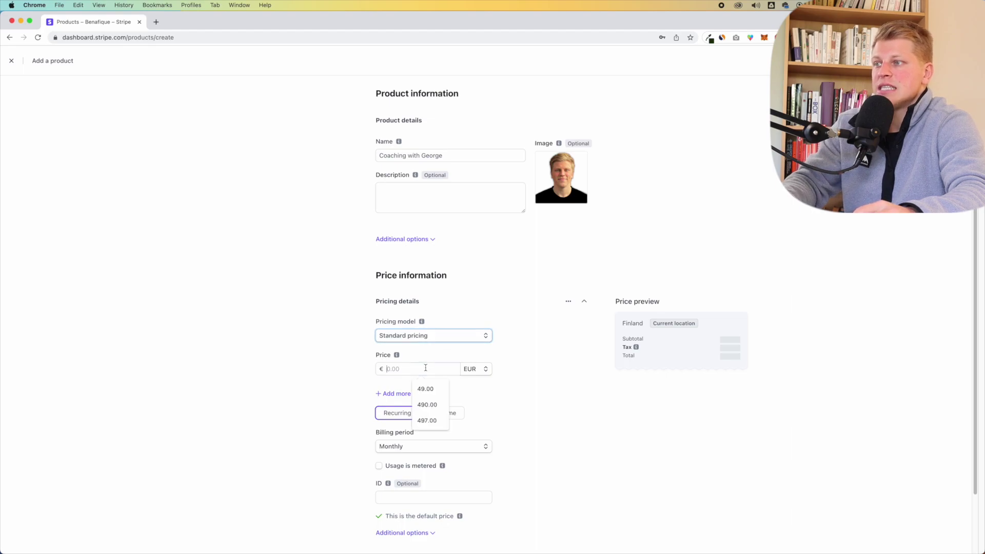
type("97")
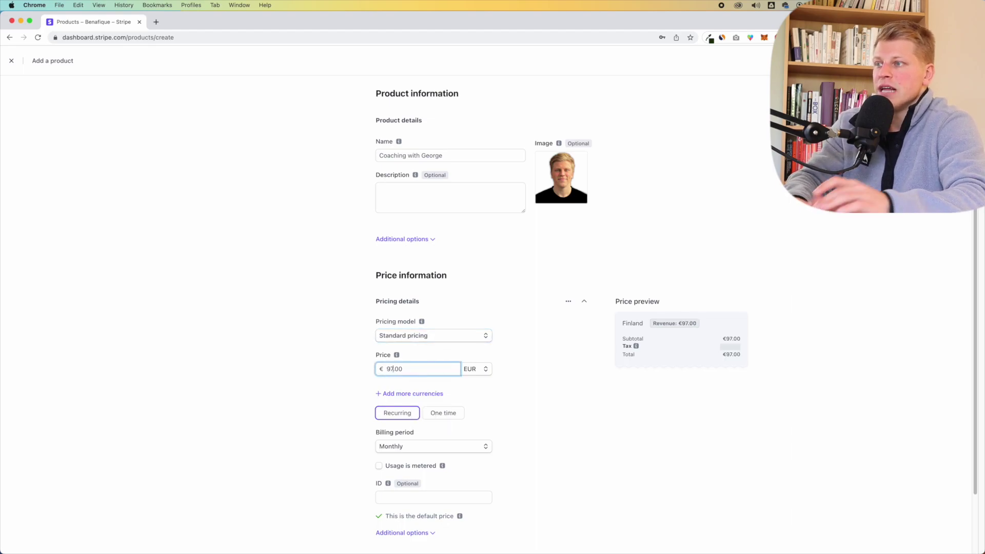
left_click(319, 389)
scroll(319, 390, "down", 1)
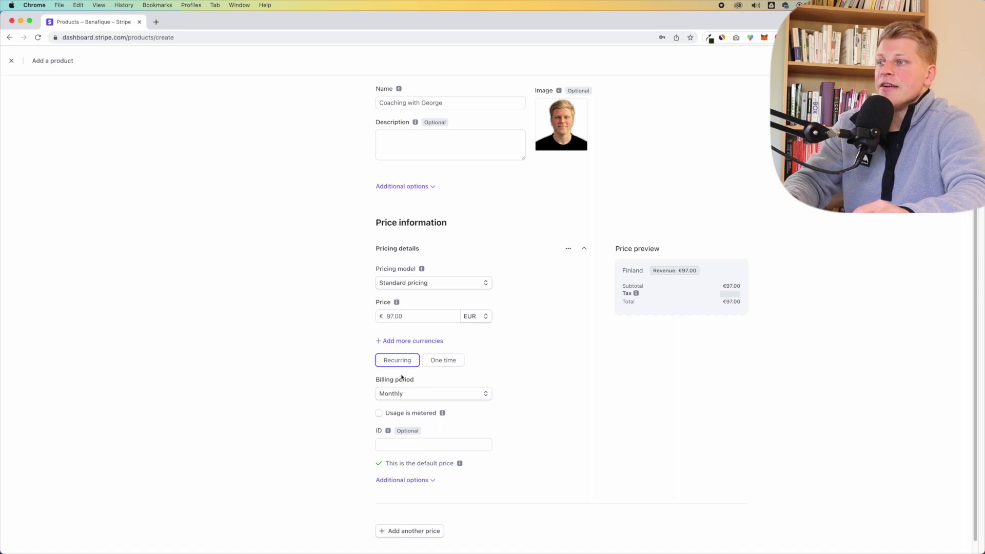
Review the available billing periods and set the recurring price to bill yearly
left_click(395, 394)
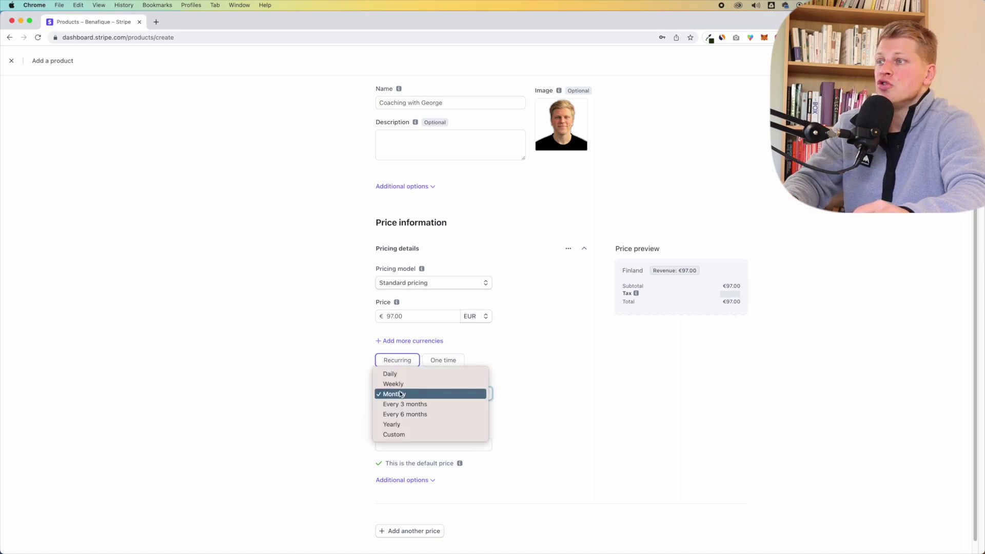
left_click(352, 391)
left_click(392, 394)
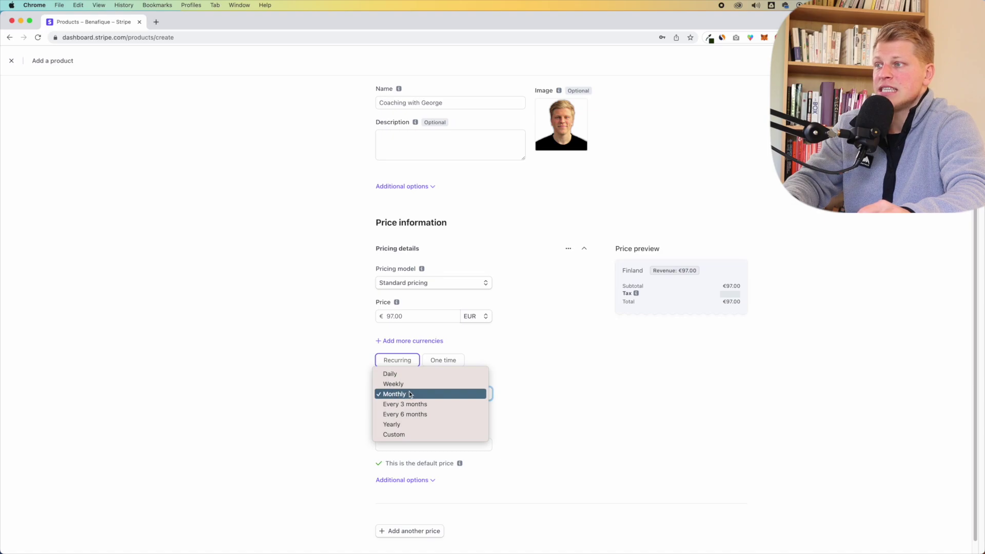
left_click(407, 425)
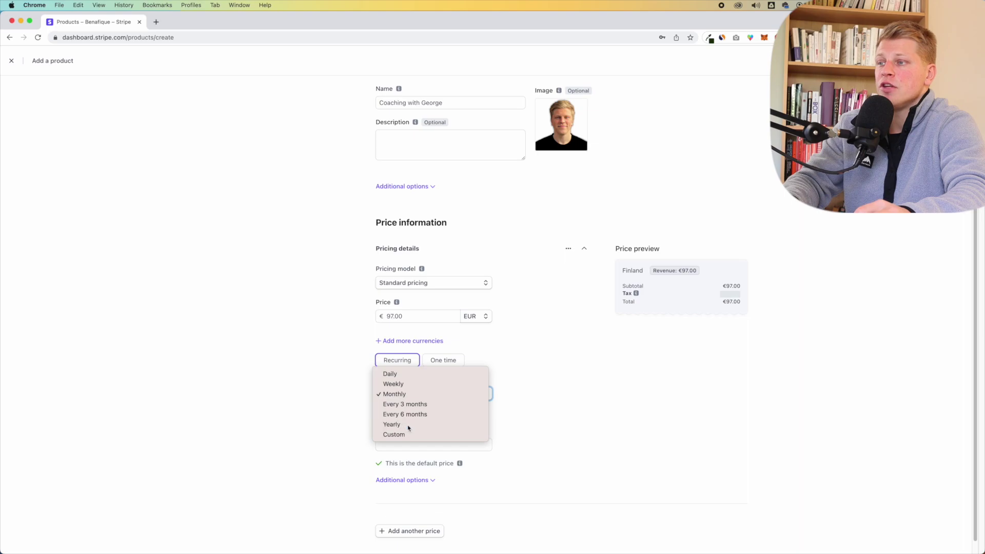
Raise the yearly price to €997.00
left_click(387, 317)
type("9")
left_click(318, 333)
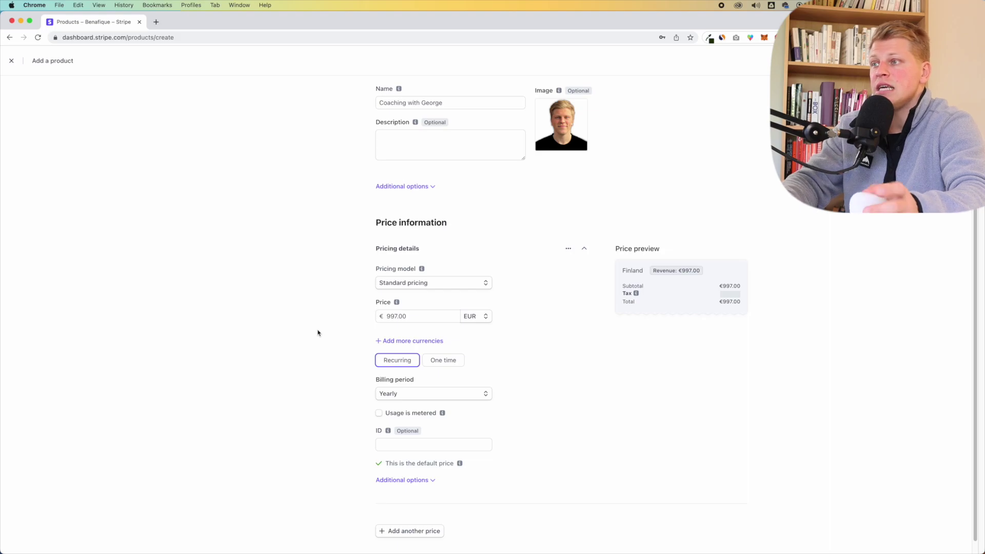
Lower the product's recurring price to €47.00
left_click(390, 317)
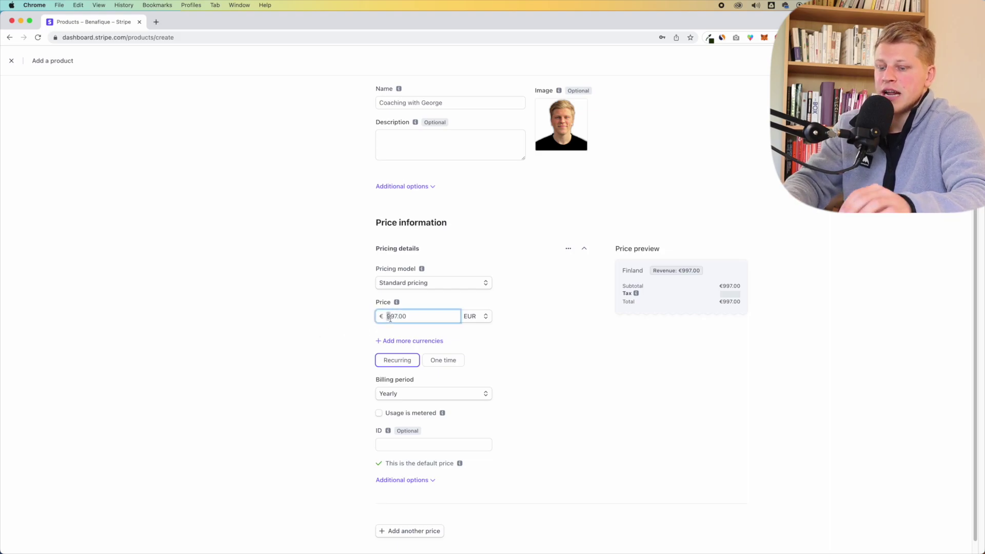
key("BackSpace")
key("BackSpace")
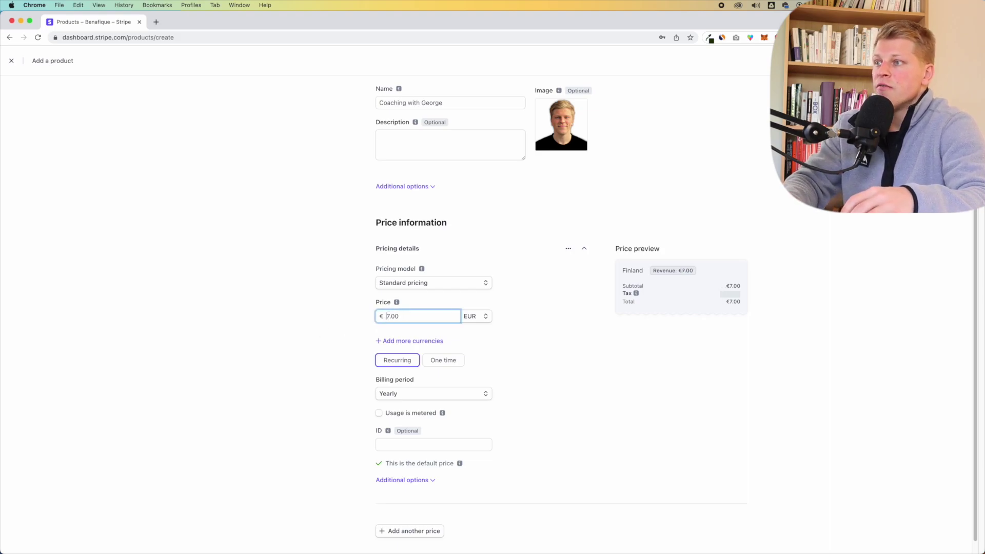
type("4")
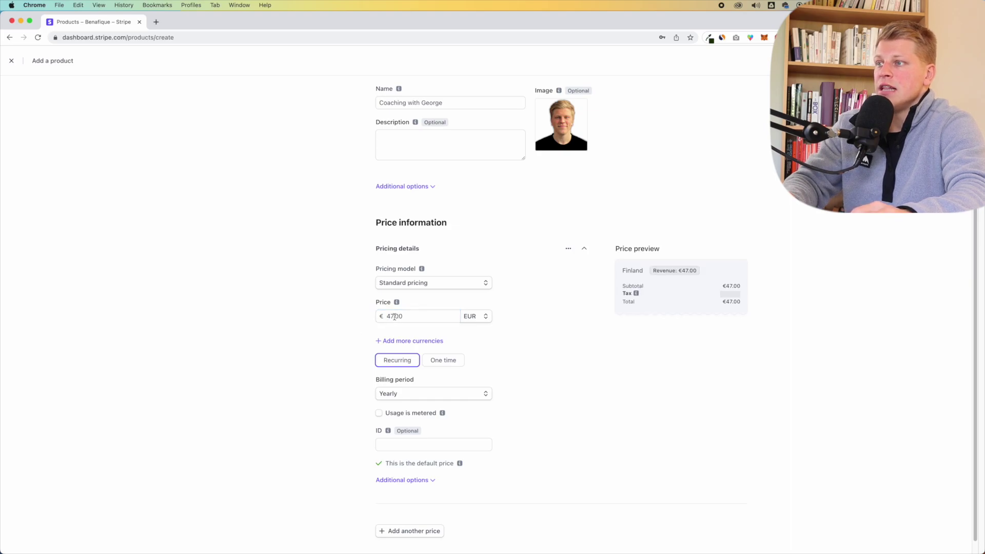
Set the product's recurring price to €49.00 with a monthly billing period
double_click(391, 316)
type("49")
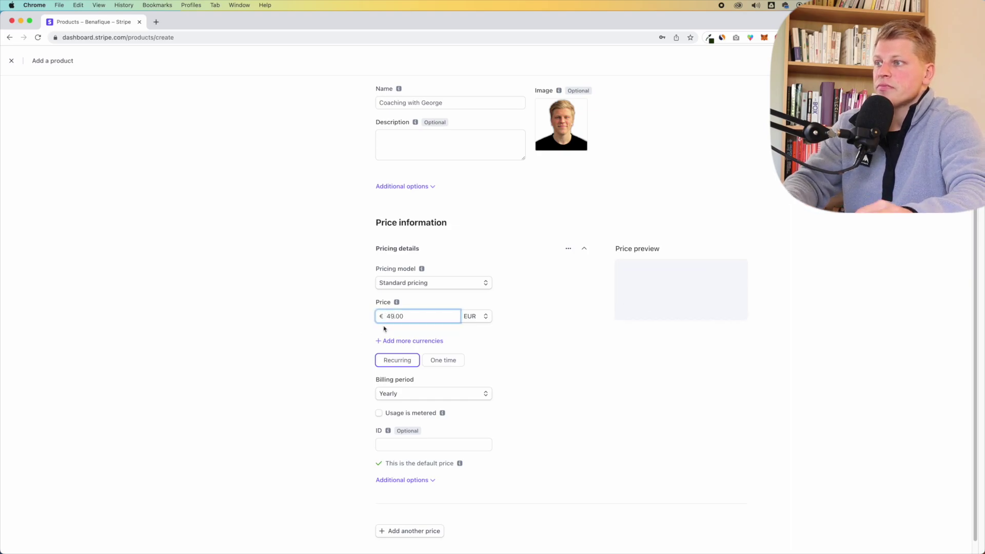
left_click(316, 361)
left_click(402, 394)
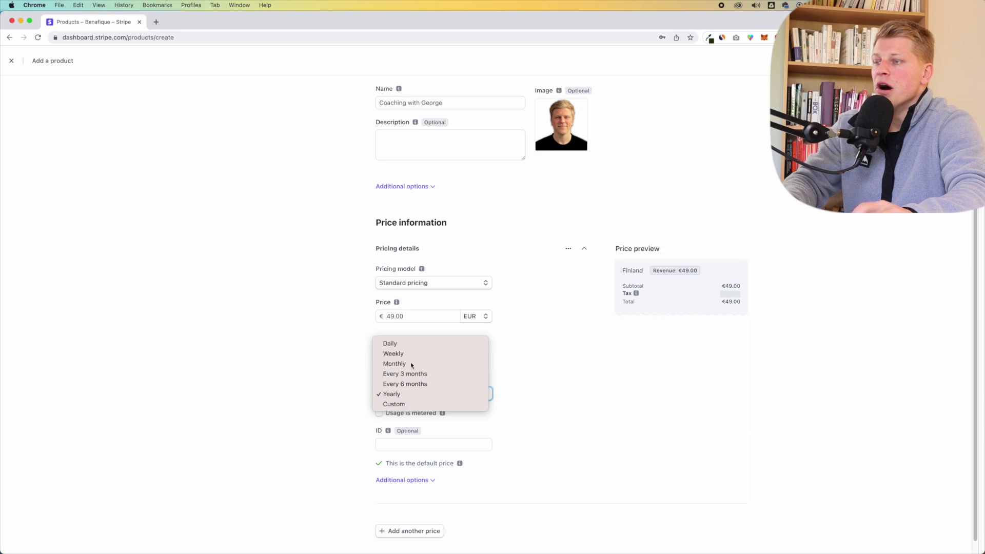
left_click(410, 366)
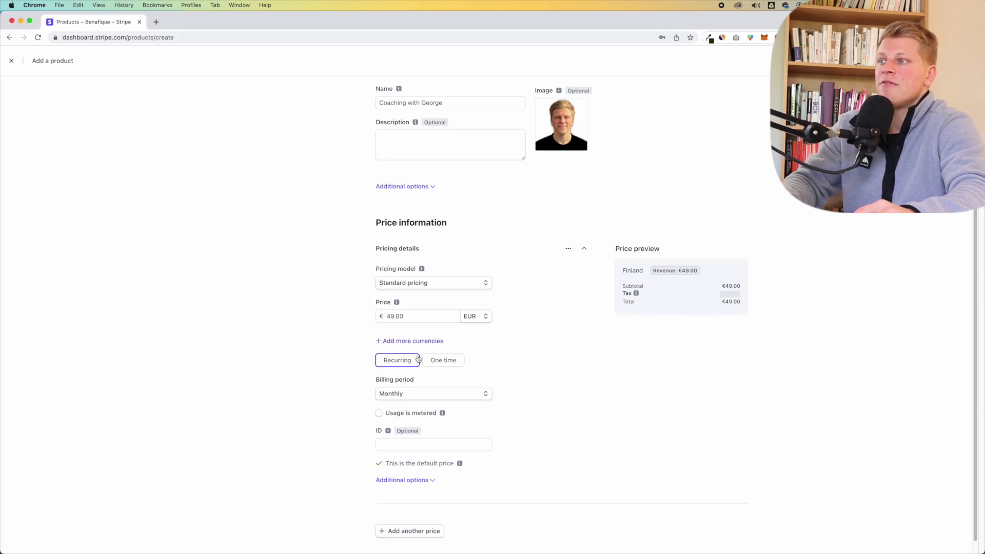
Try US Dollar as the price currency and one-time billing, restoring EUR and Recurring
left_click(485, 317)
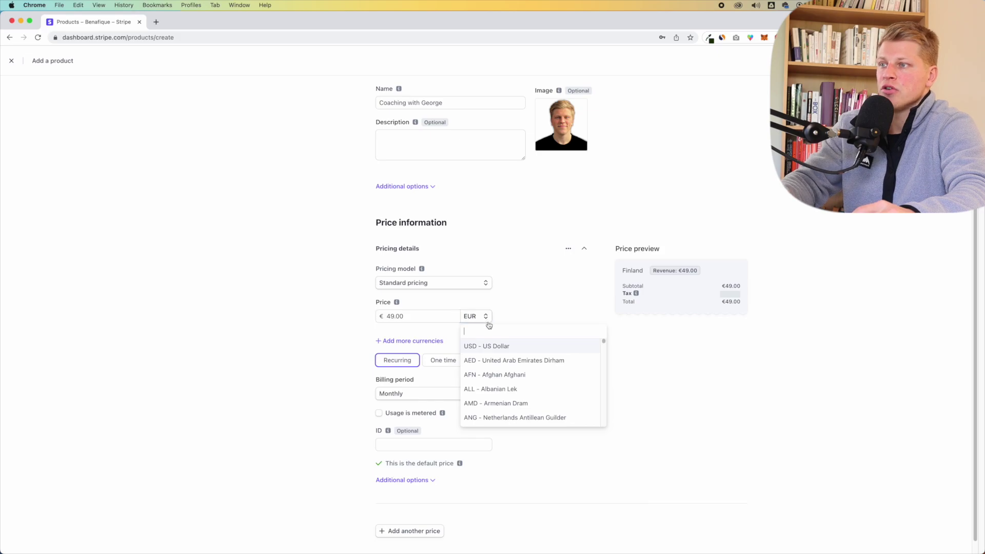
left_click(502, 346)
left_click(470, 316)
type("eur")
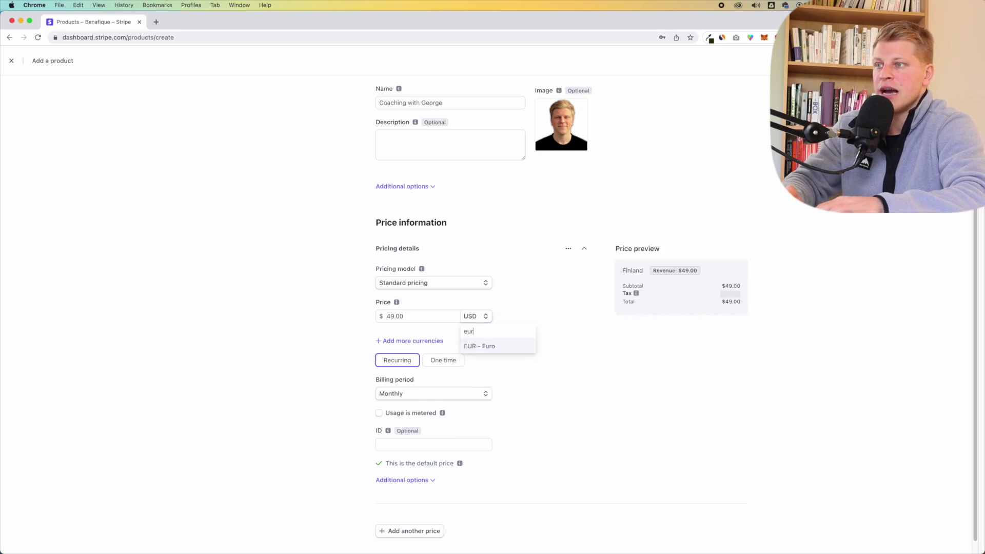
key("Return")
left_click(486, 366)
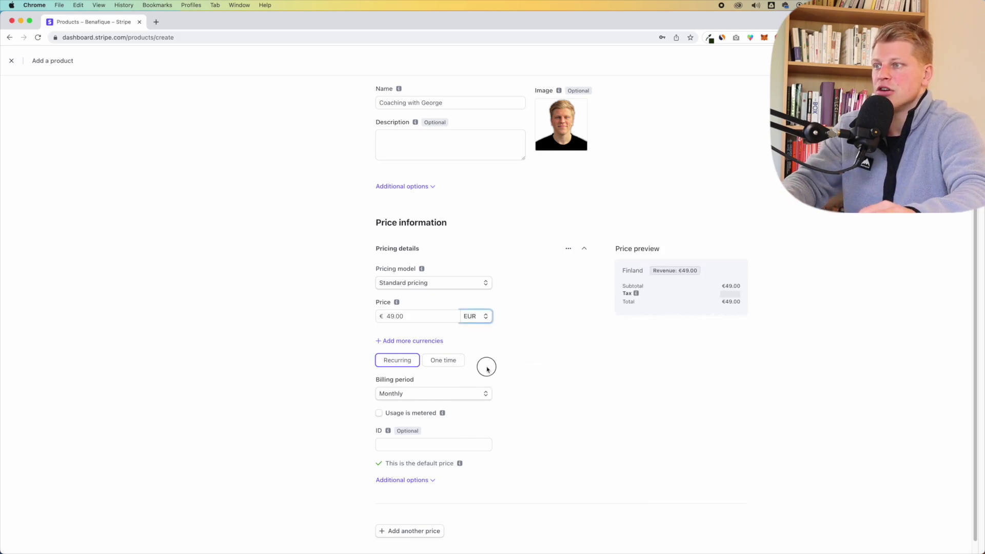
left_click(454, 367)
left_click(397, 399)
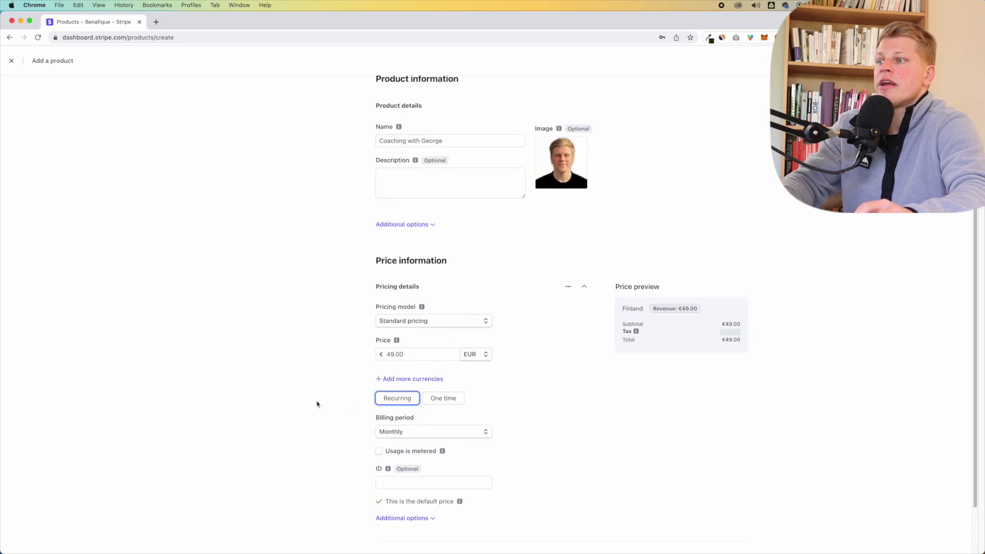
Check the completed product form and save the coaching product
scroll(299, 398, "down", 2)
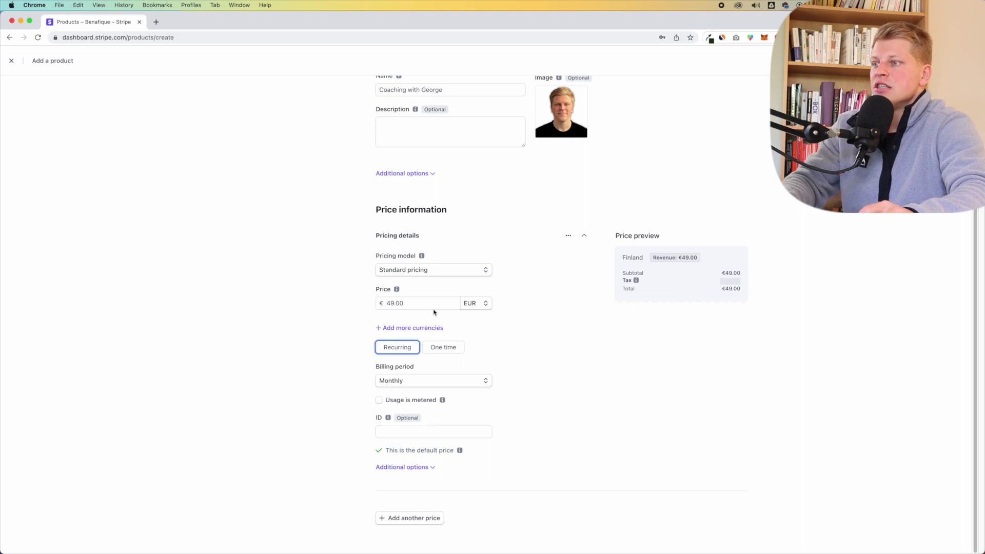
scroll(648, 405, "up", 3)
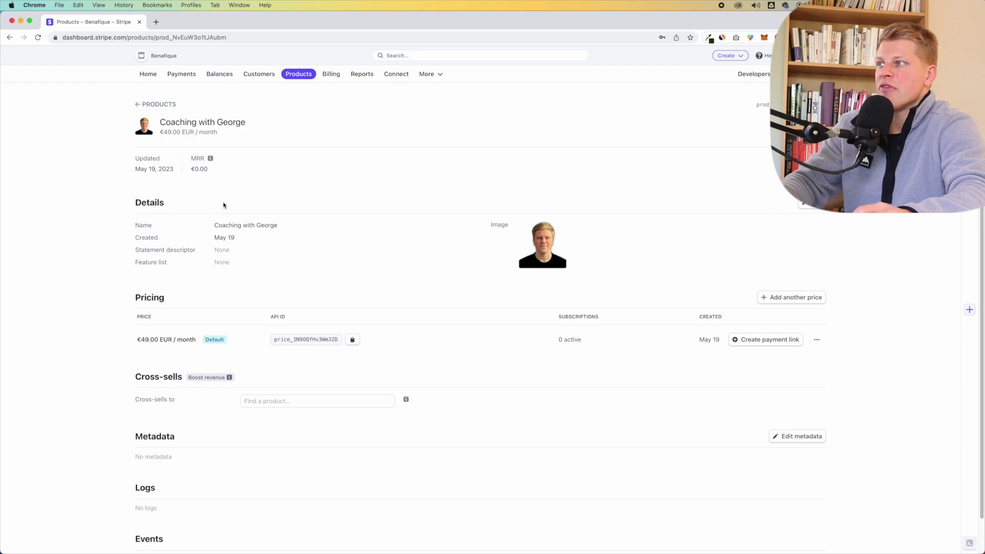
Review the saved product's price, details and pricing sections on its product page
left_click_drag(160, 133, 194, 132)
left_click(222, 136)
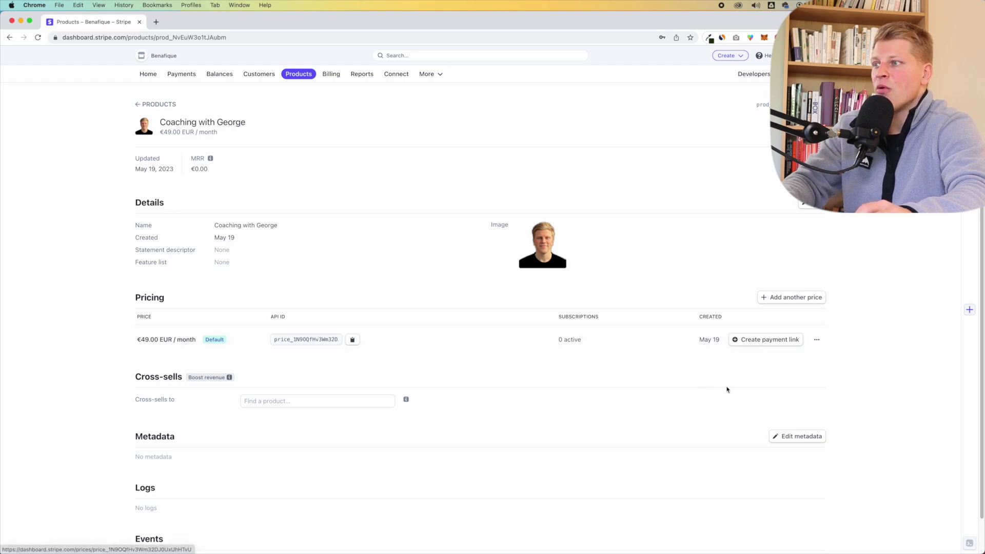
scroll(759, 400, "down", 1)
scroll(759, 400, "down", 1)
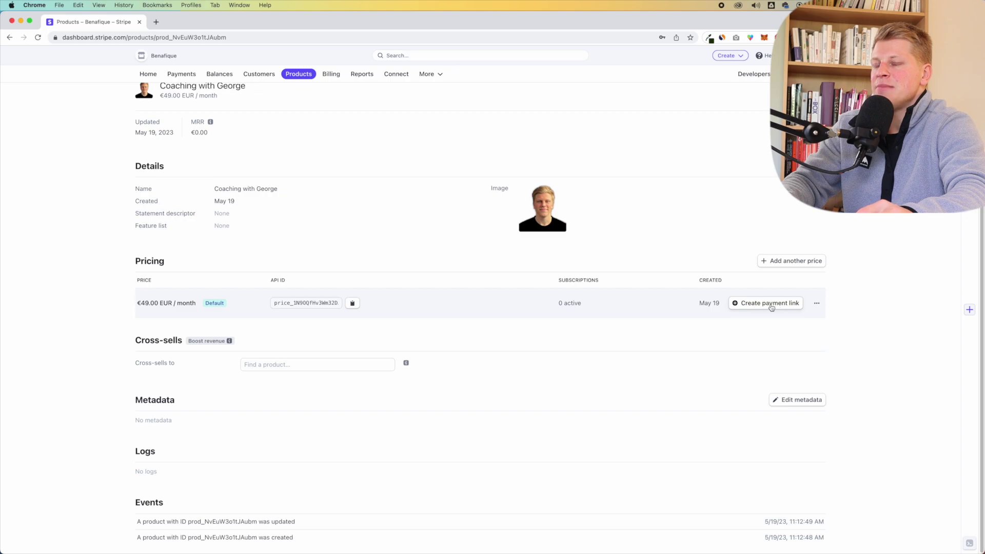
scroll(655, 307, "up", 2)
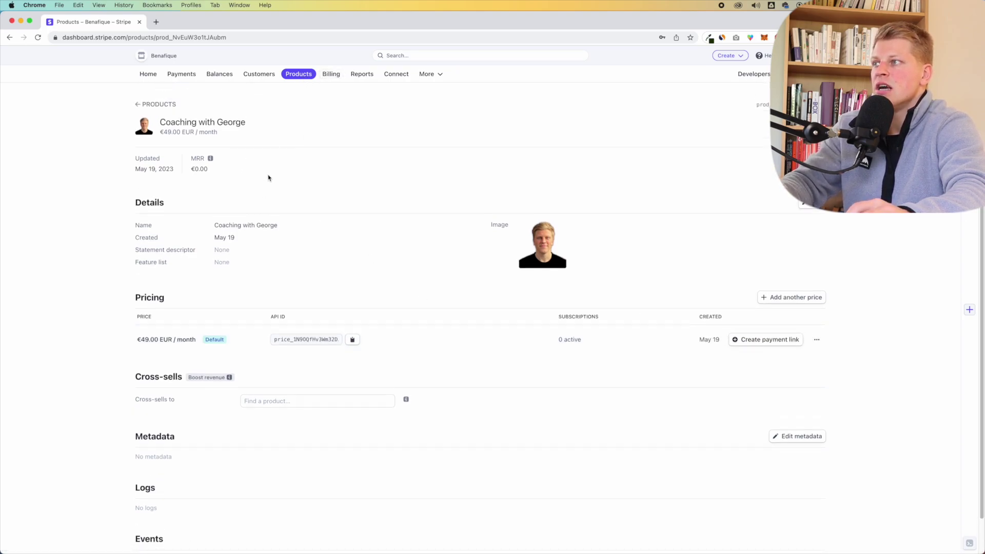
Start a payment link for the product's monthly price and add a custom text field labelled "Whats your instagram handle"
left_click(776, 343)
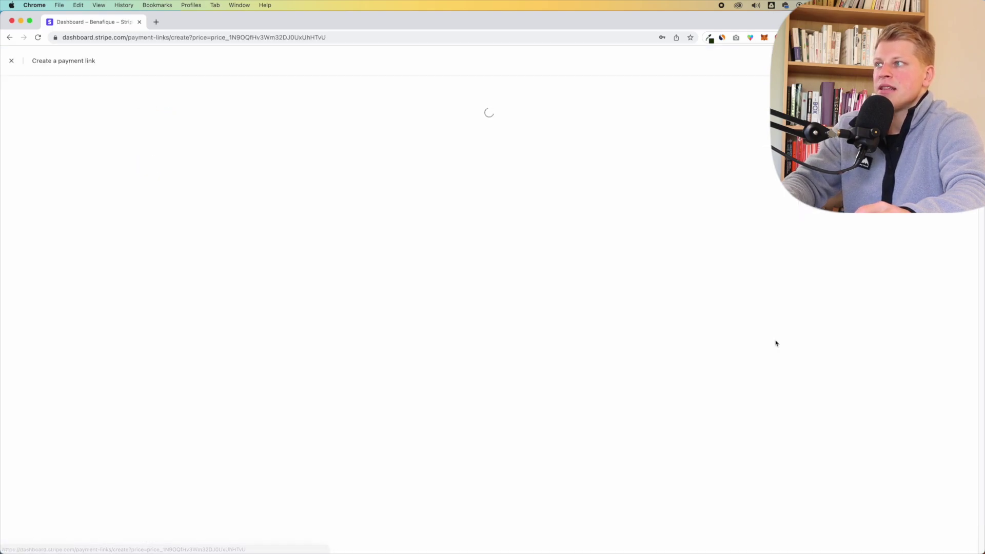
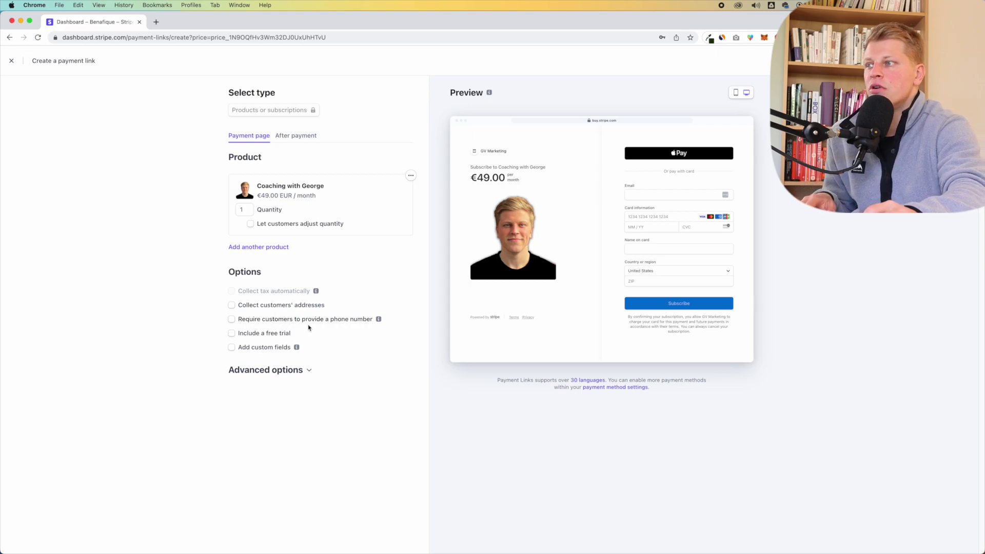
left_click(305, 375)
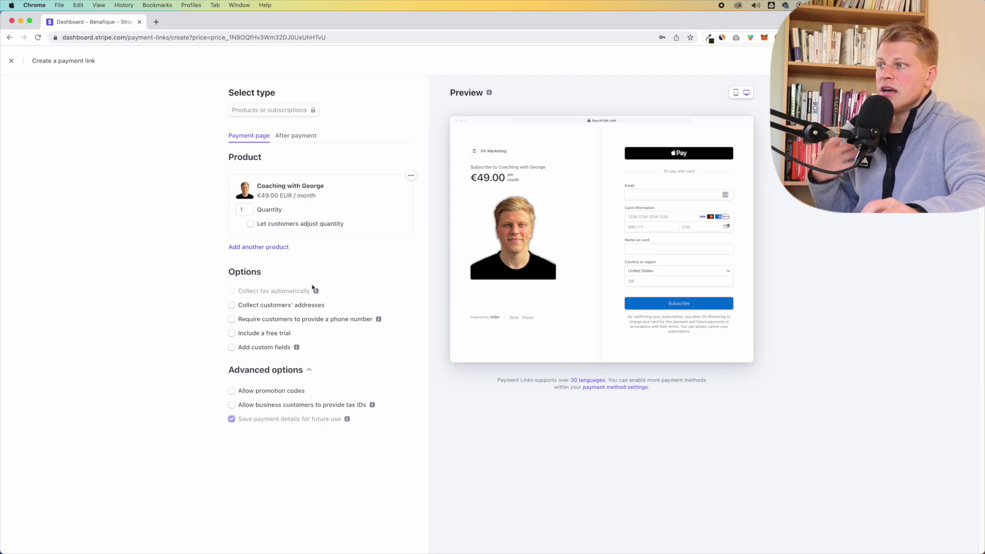
left_click(254, 348)
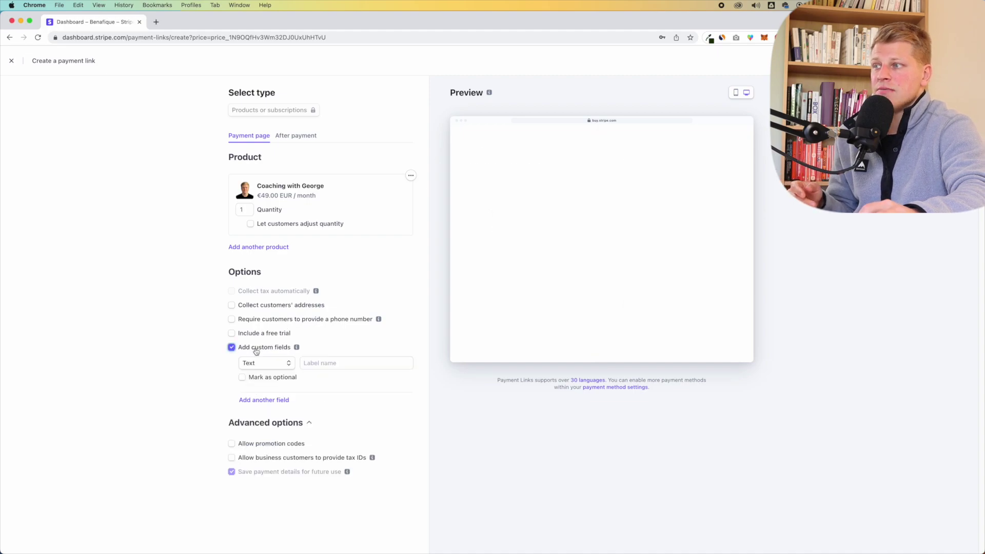
left_click(273, 364)
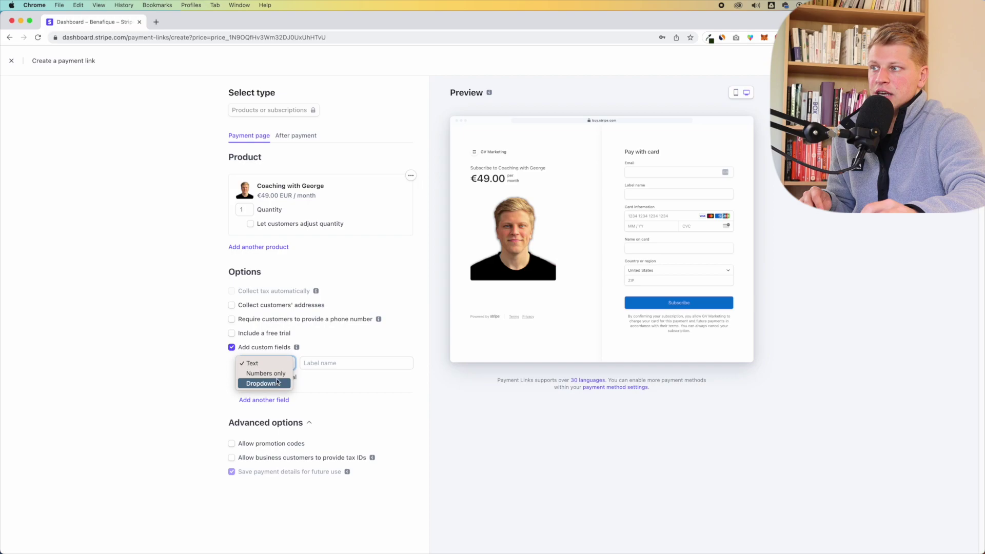
left_click(251, 363)
left_click(335, 361)
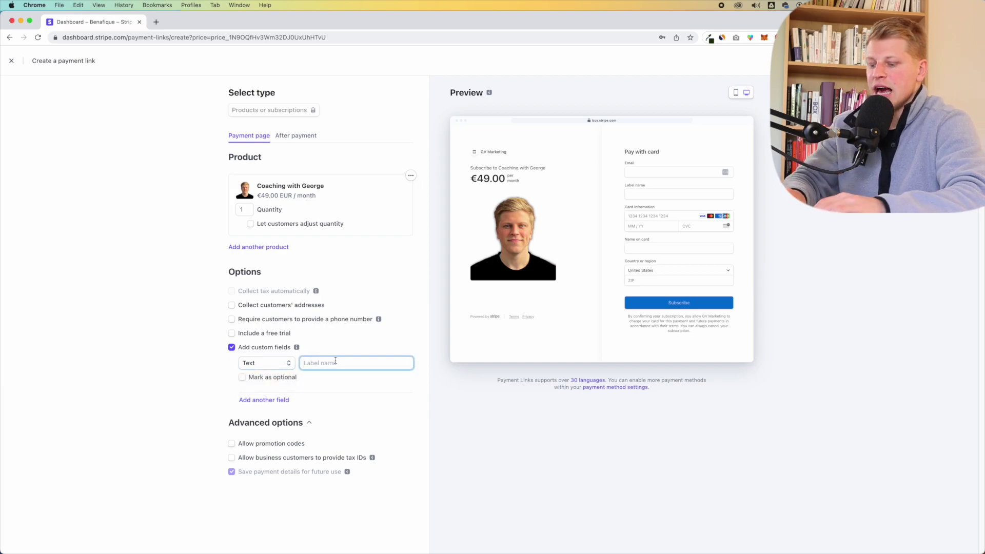
type("Whats your")
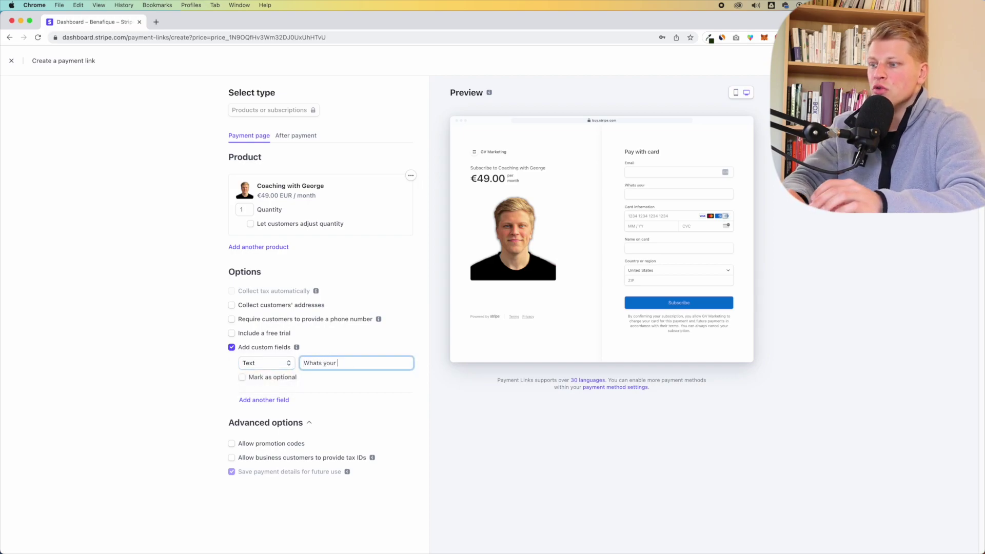
type(" instagram handle")
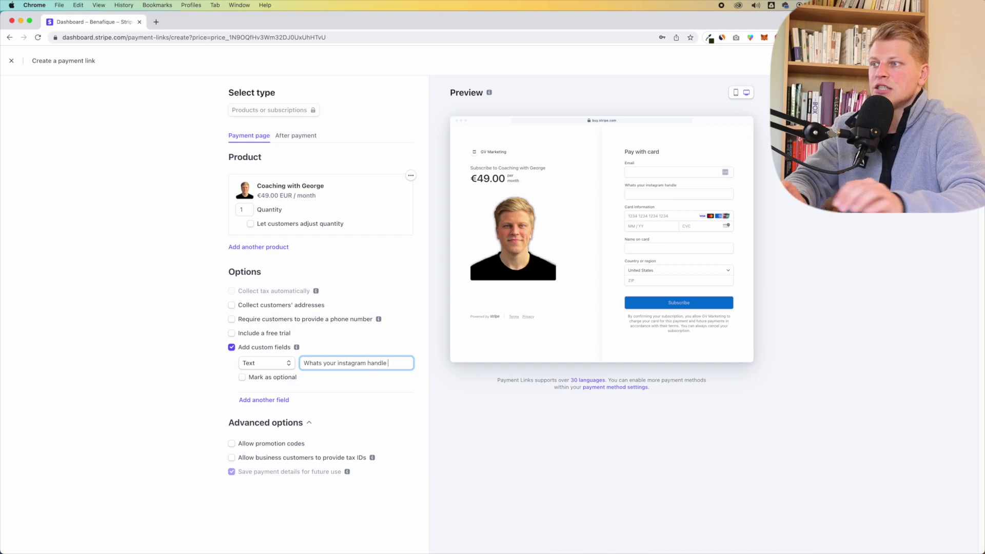
left_click(70, 338)
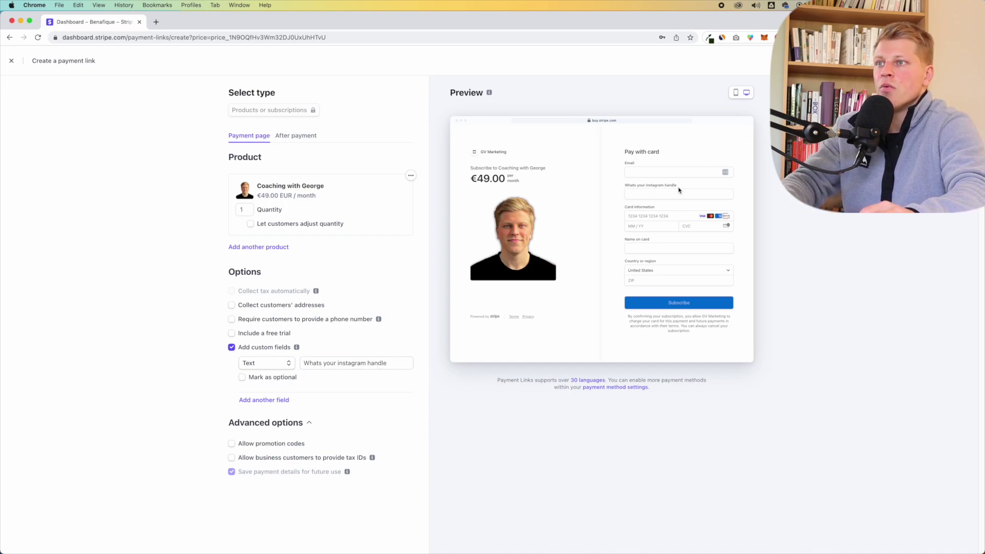
Check the custom field in the preview and try marking it as optional, reverting it to required
left_click(661, 195)
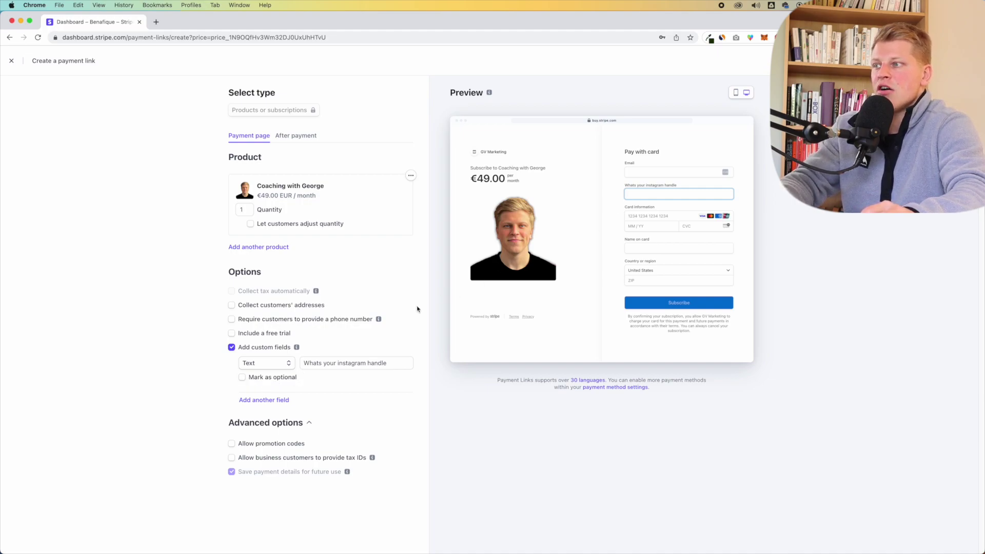
left_click(285, 379)
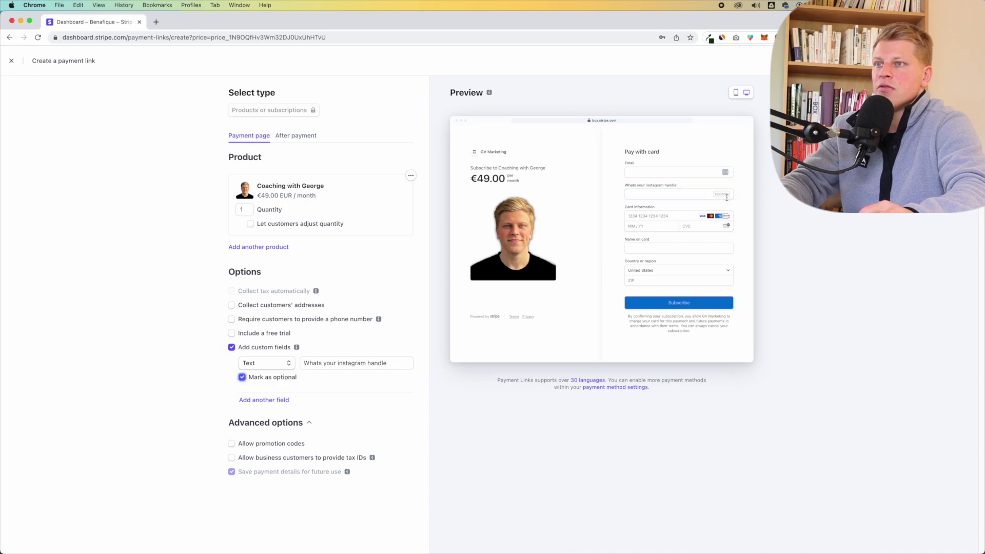
left_click(243, 377)
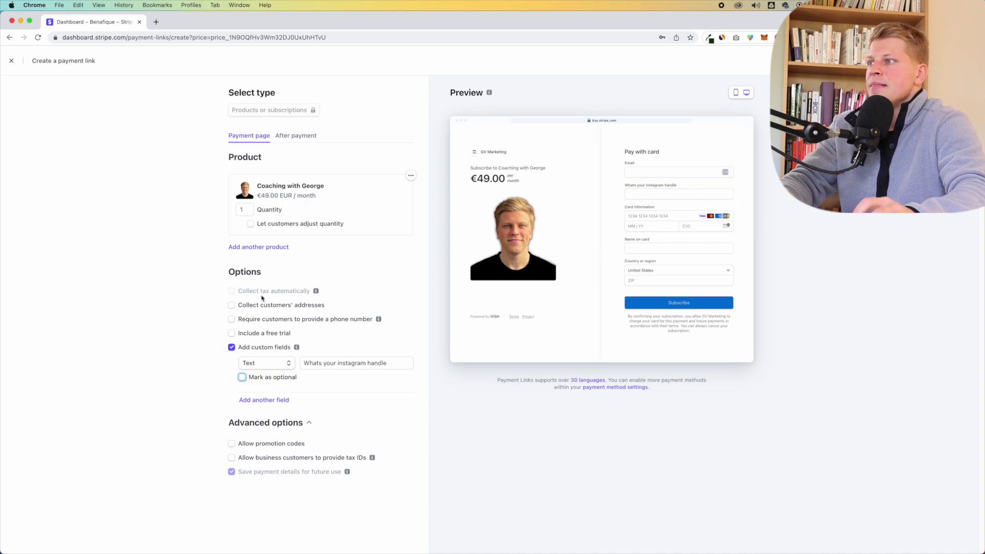
Replace the default after-payment confirmation message with "sdasd", check the invoice preview, and create the payment link
left_click(300, 136)
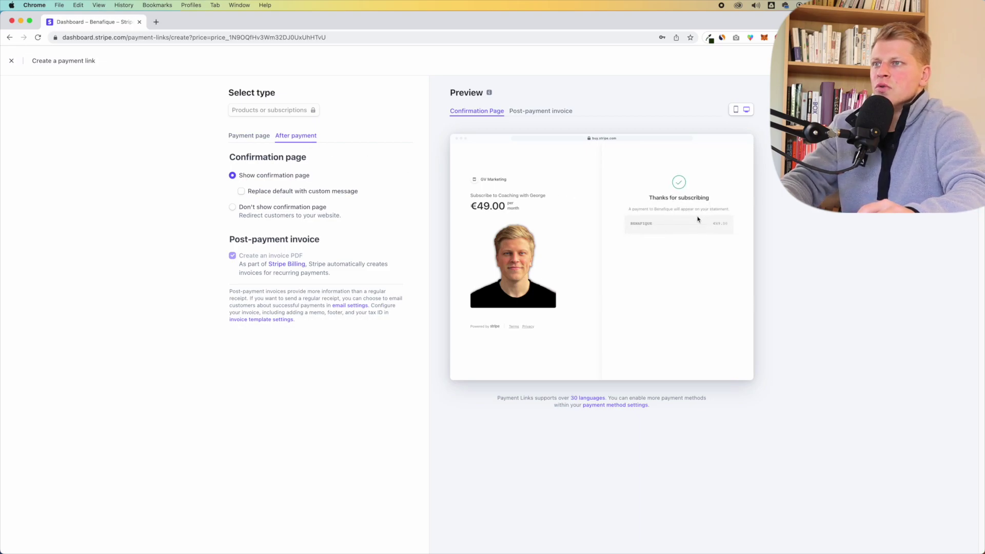
left_click(282, 193)
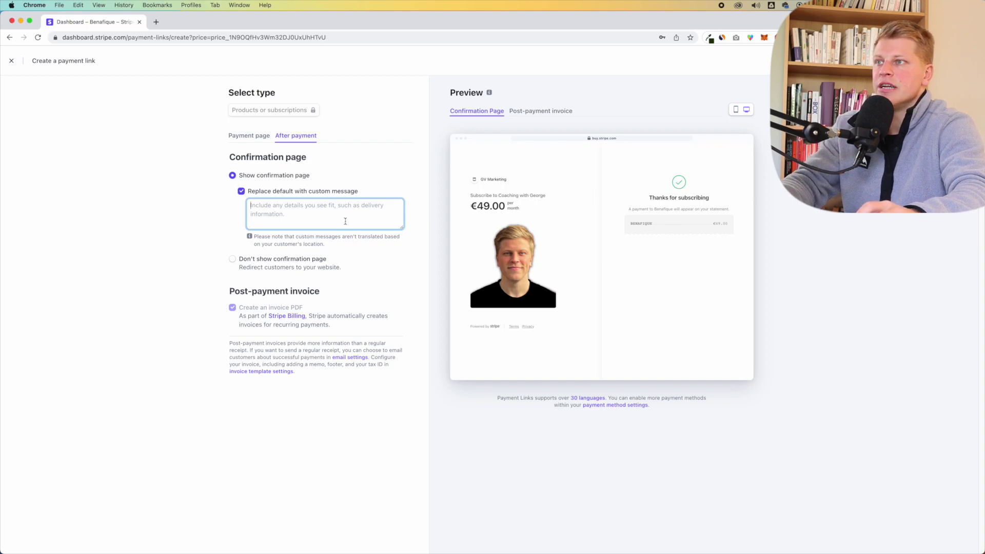
left_click(539, 112)
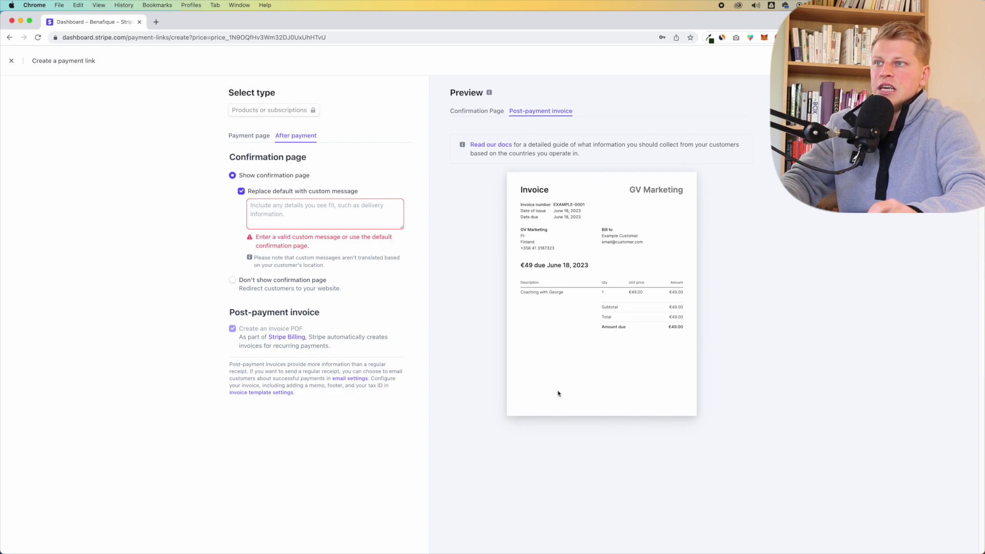
left_click(490, 111)
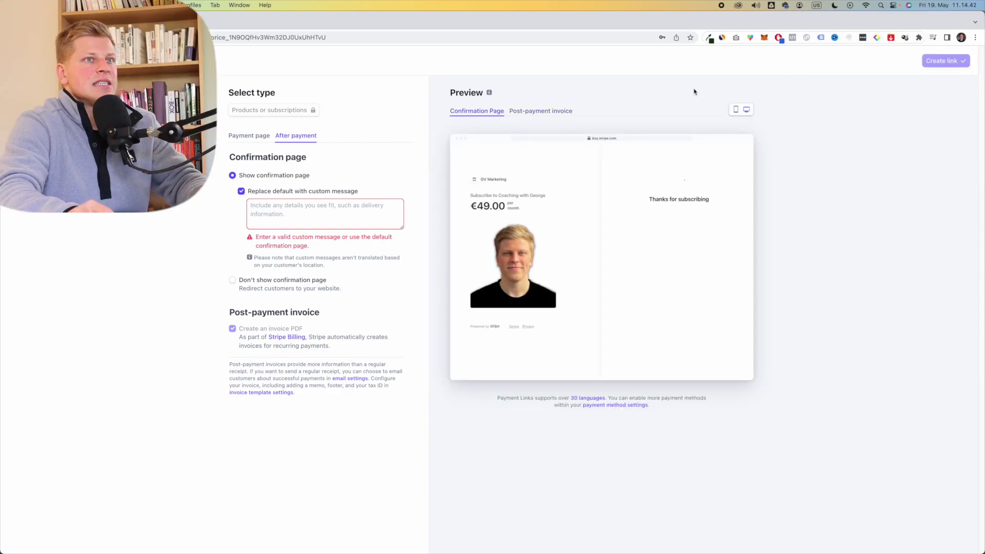
left_click(288, 210)
type("sdasd")
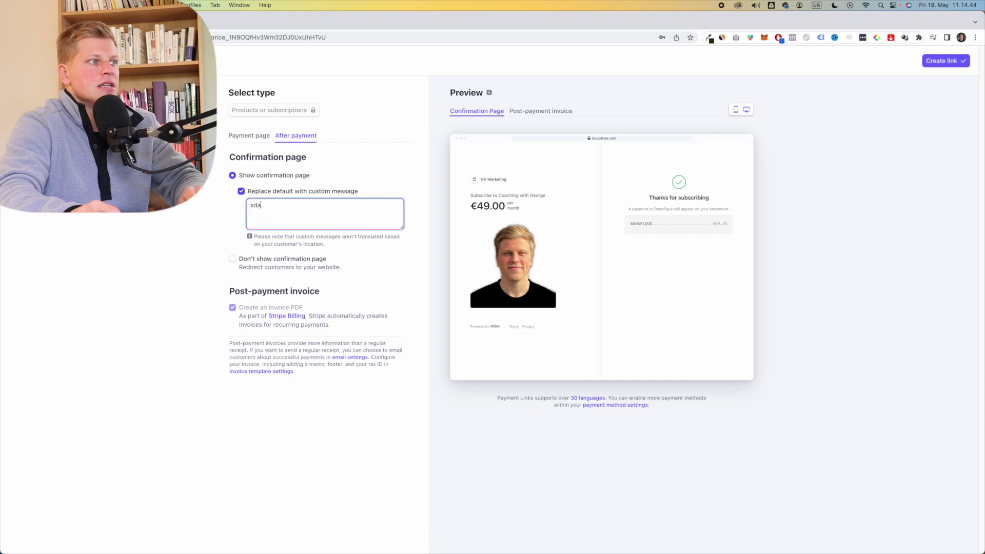
left_click(99, 235)
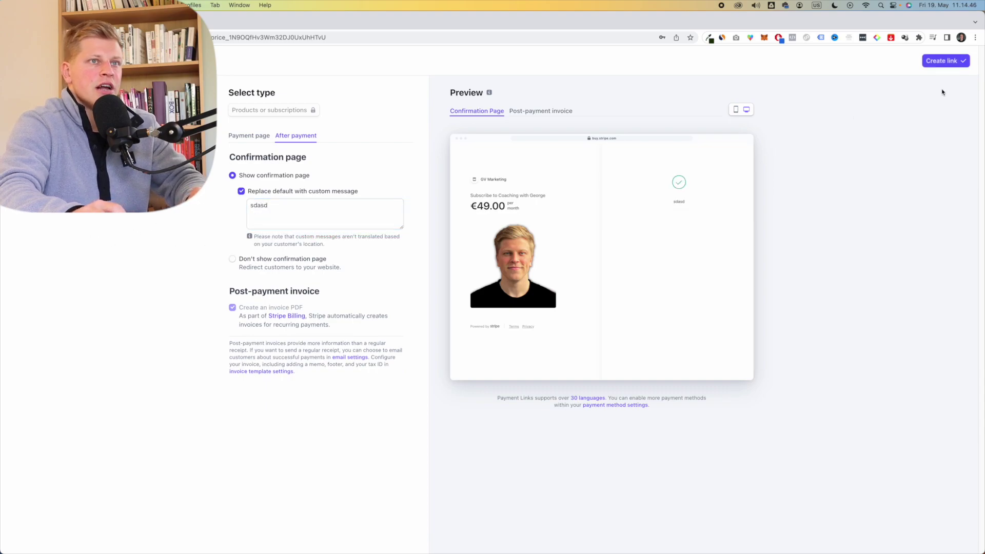
left_click(944, 61)
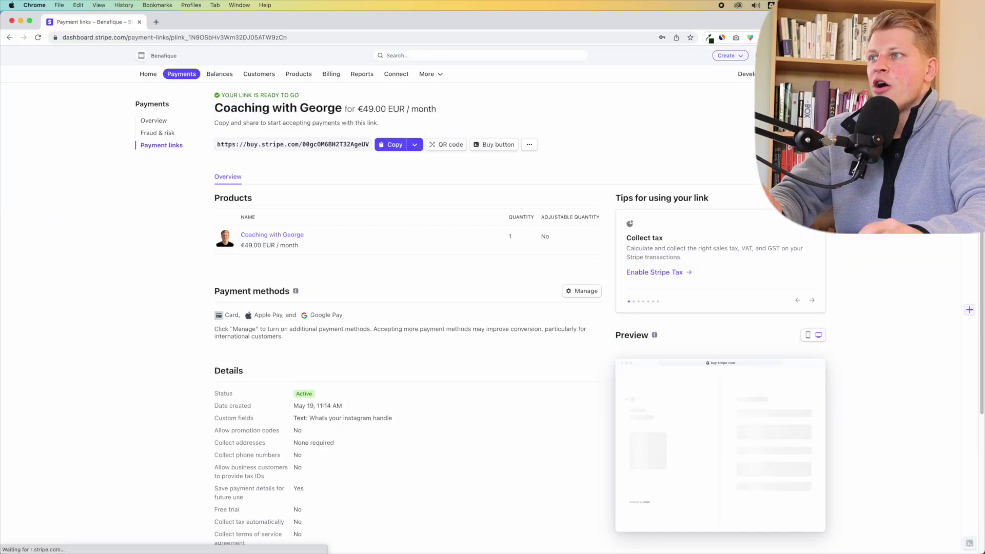
Copy the new payment link and open its checkout page in a new browser tab
left_click(390, 146)
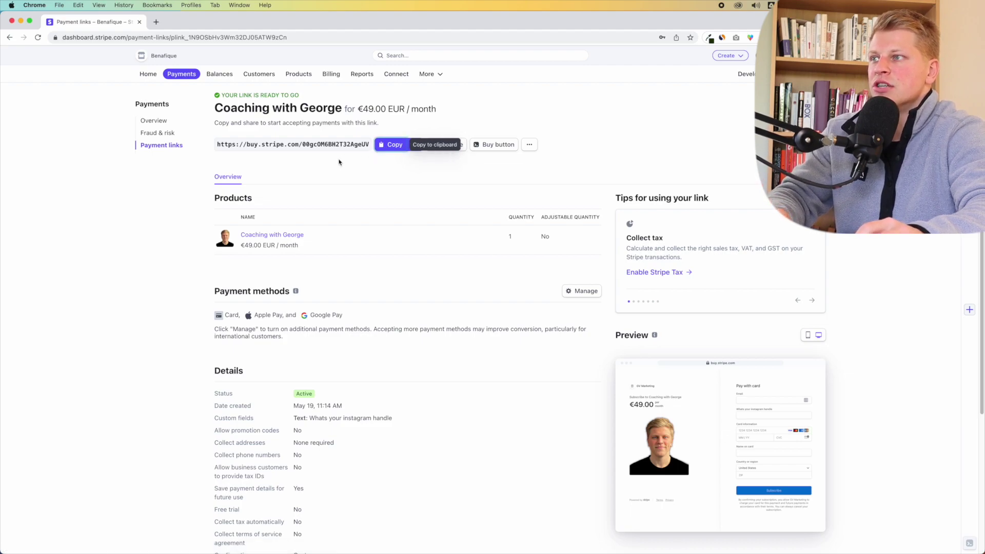
key("super+t")
key("super+v")
key("Return")
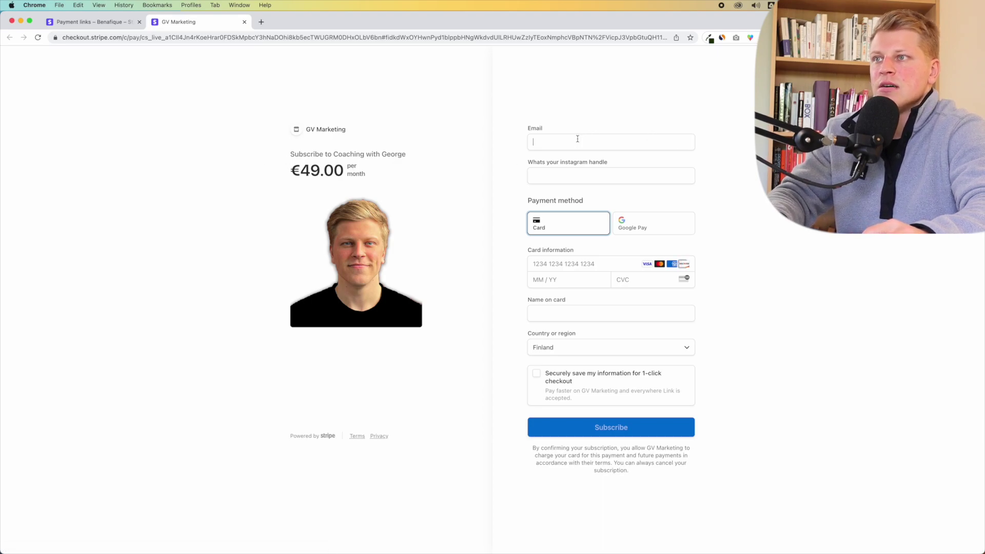
Examine the checkout page's email and Instagram handle fields and return to the payment link's overview
left_click(576, 141)
left_click(574, 168)
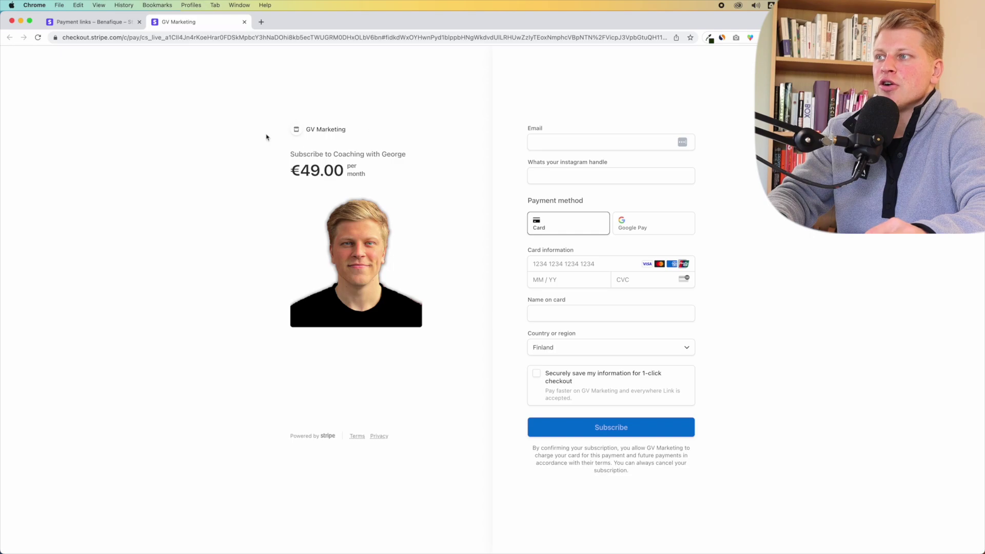
left_click(67, 23)
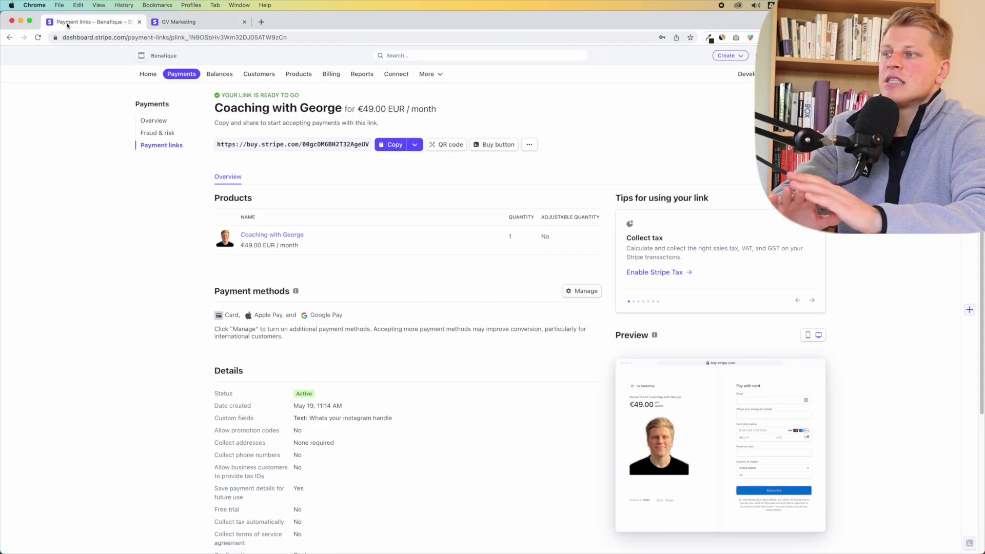
Review the payment link's details and download its QR code as an image
scroll(84, 229, "down", 4)
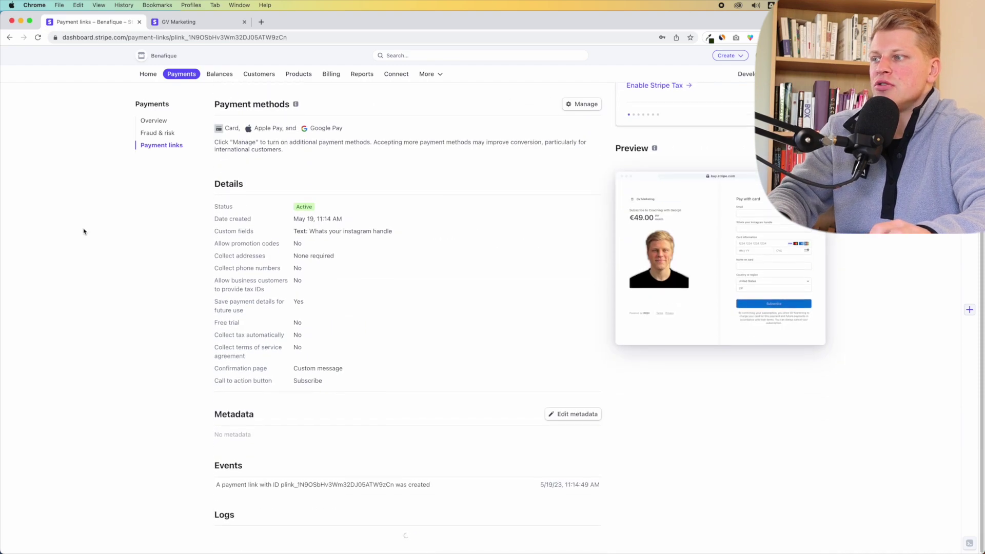
scroll(89, 234, "up", 4)
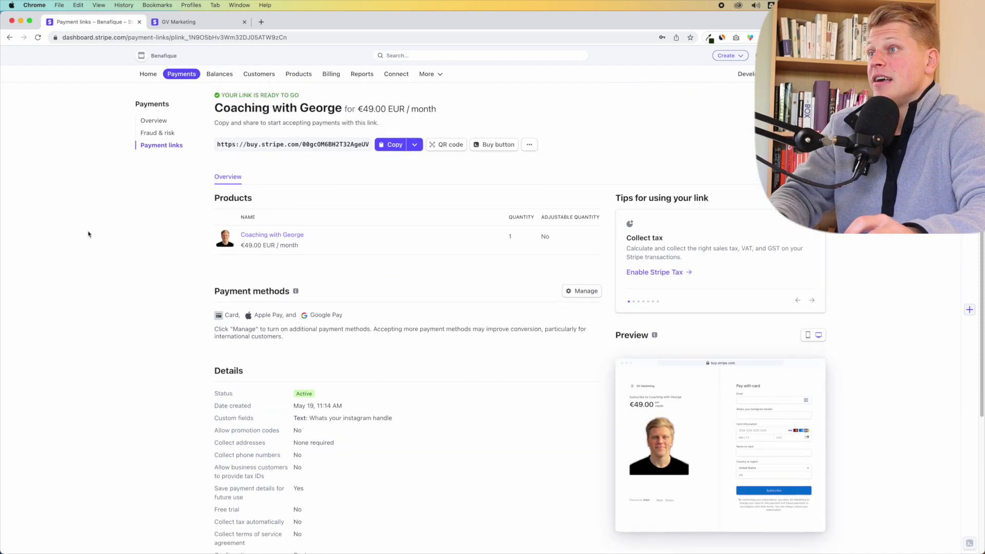
left_click(452, 147)
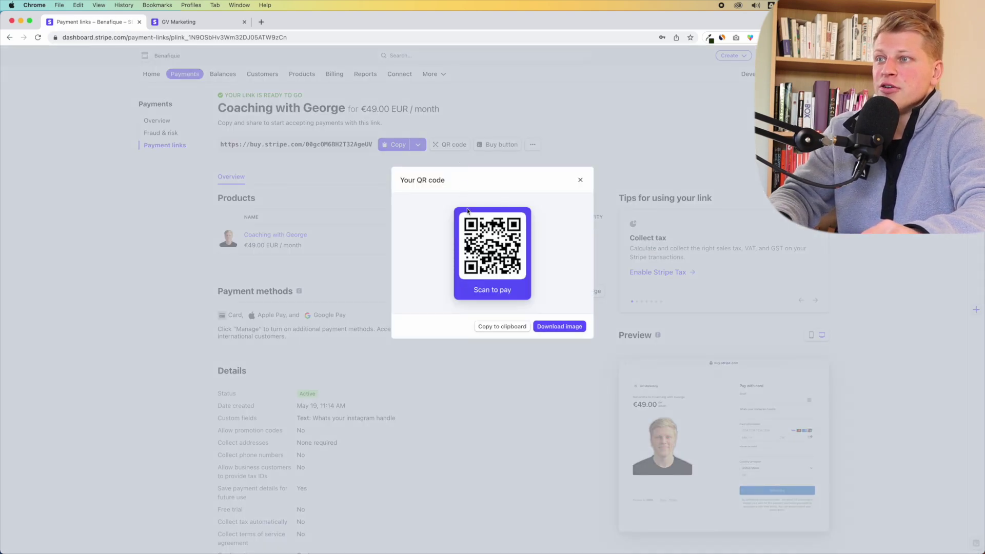
left_click(562, 327)
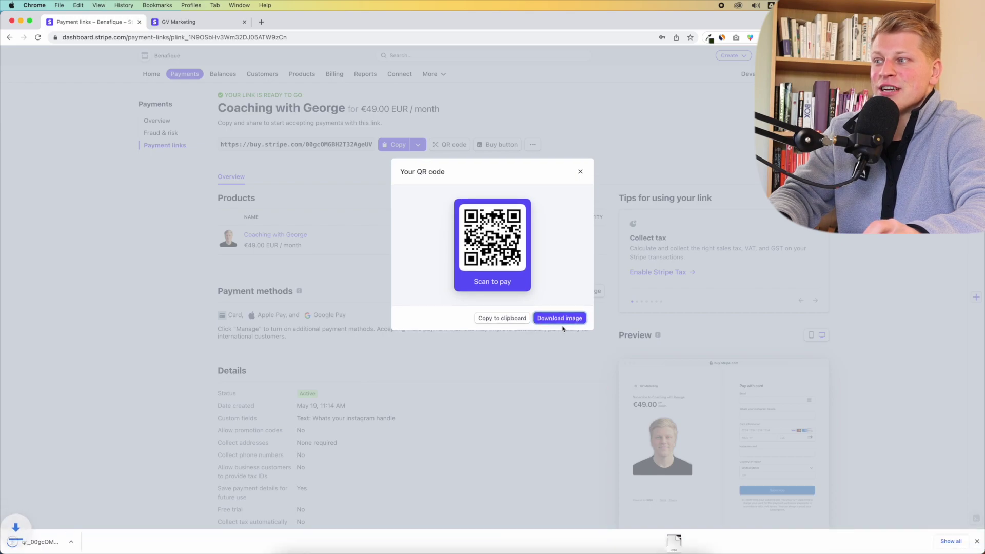
left_click(580, 172)
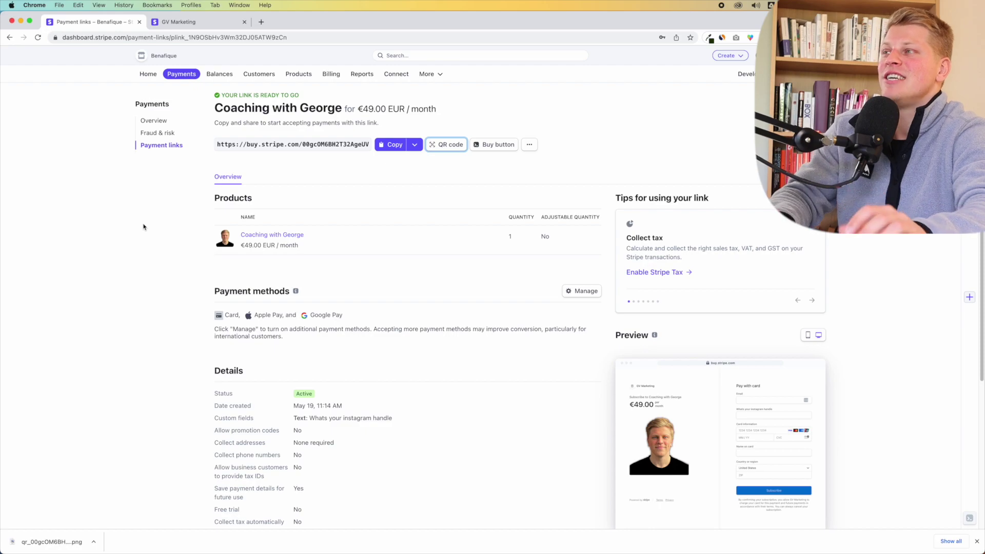
Look through the product catalogue's coupons and shipping rates sections, reading the shipping rate description
left_click(298, 74)
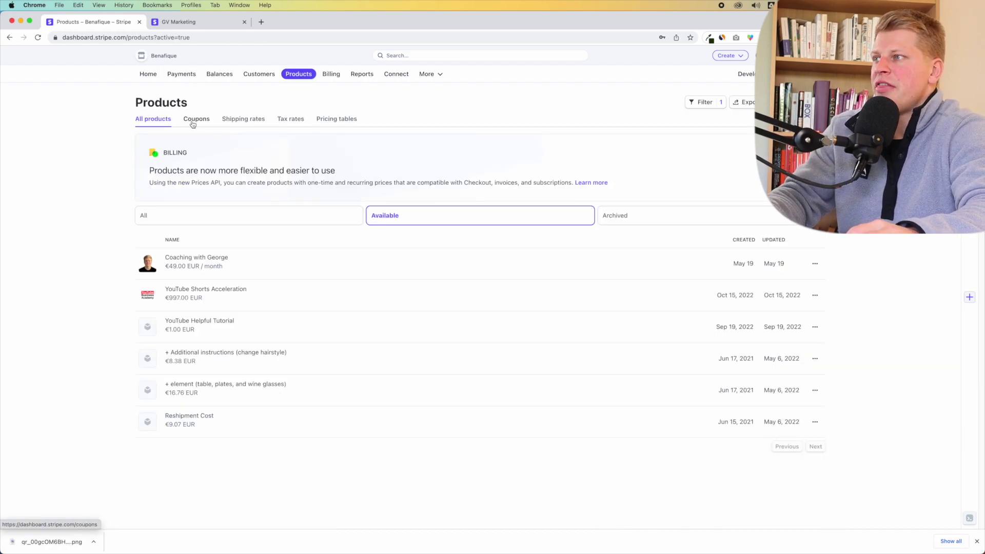
left_click(193, 123)
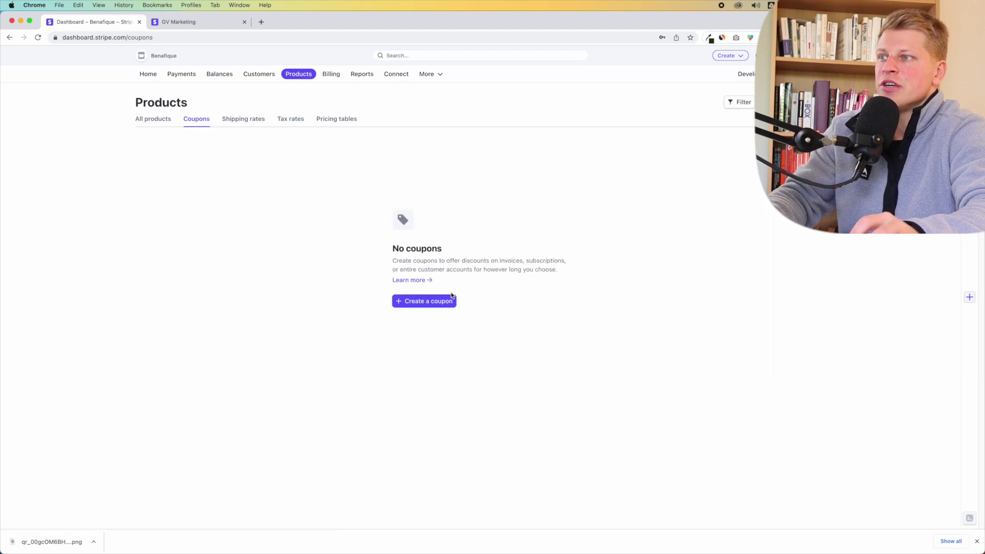
left_click(242, 119)
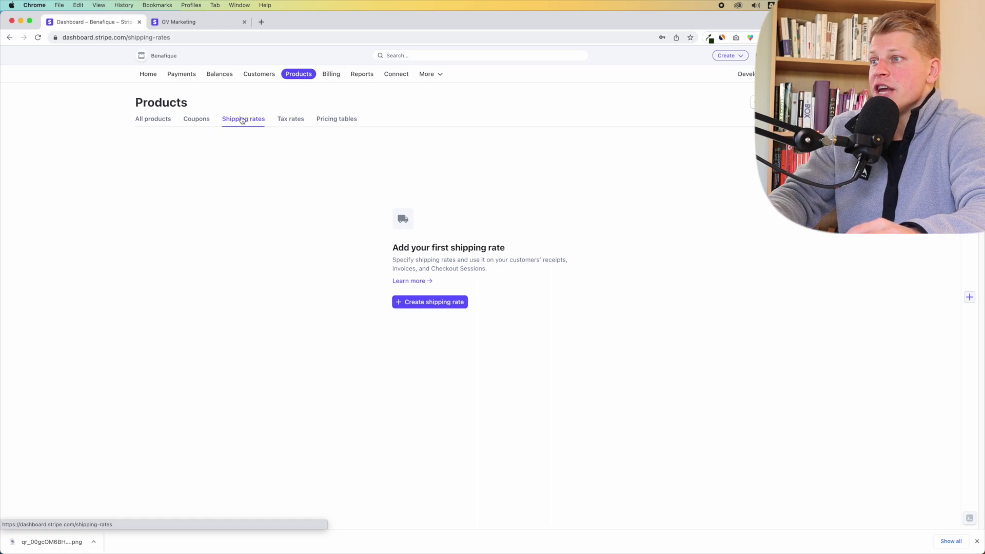
left_click_drag(409, 259, 523, 277)
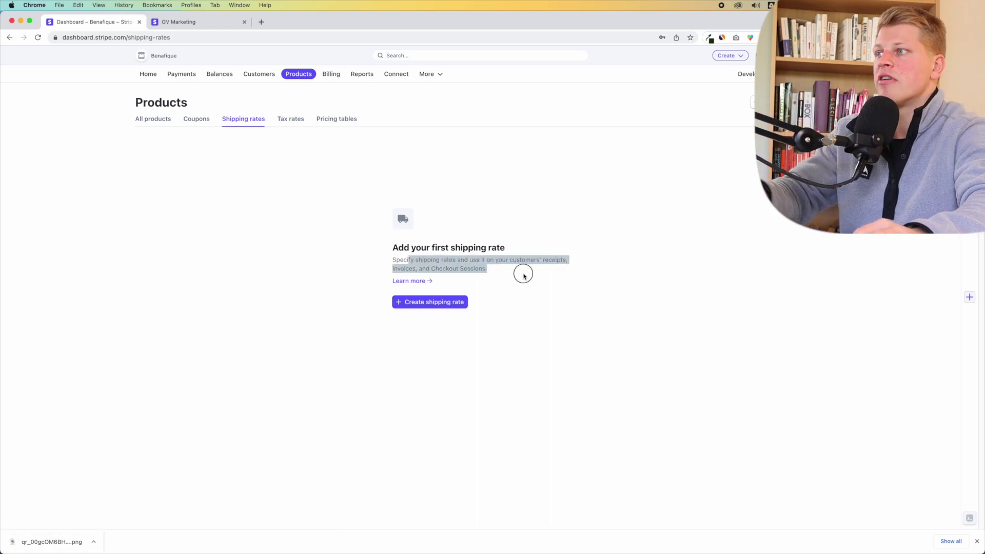
left_click(523, 275)
Examine the billing overview and the options for offering subscriptions, and view the reports overview
left_click(331, 74)
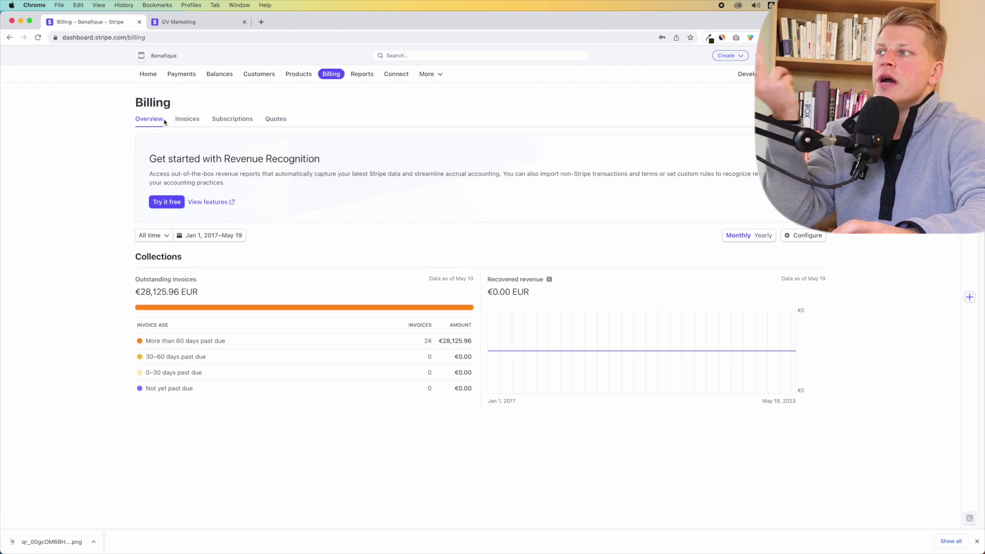
left_click(232, 125)
scroll(144, 160, "down", 5)
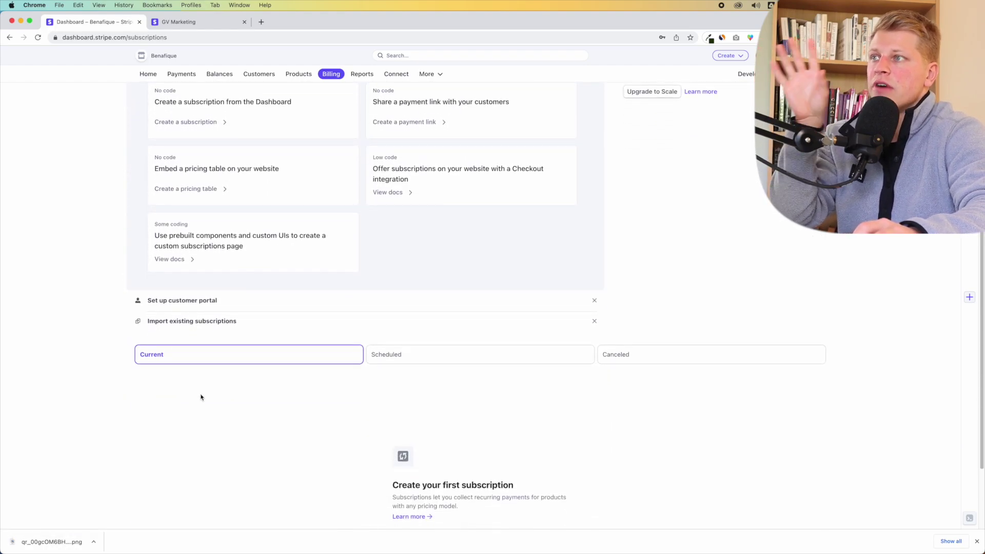
scroll(205, 396, "up", 5)
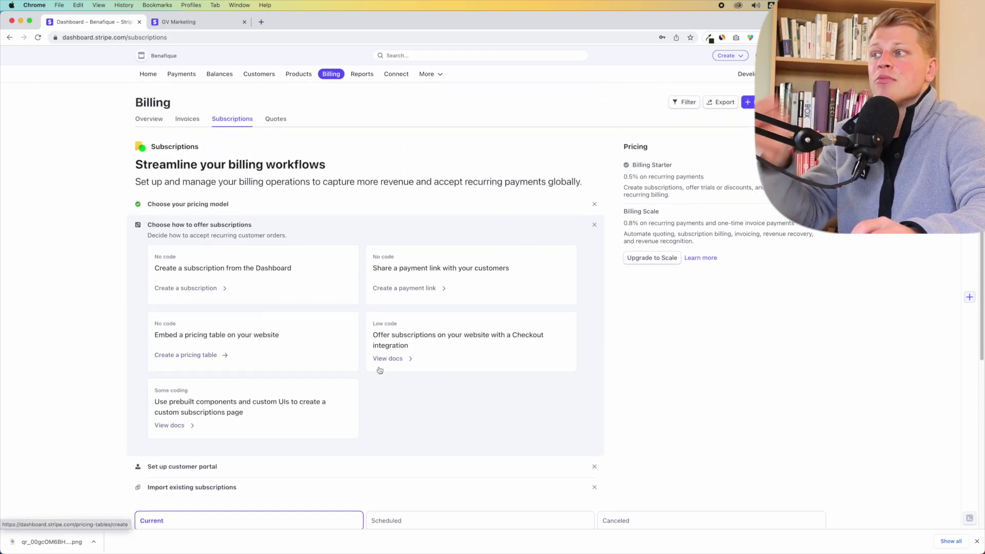
left_click(364, 74)
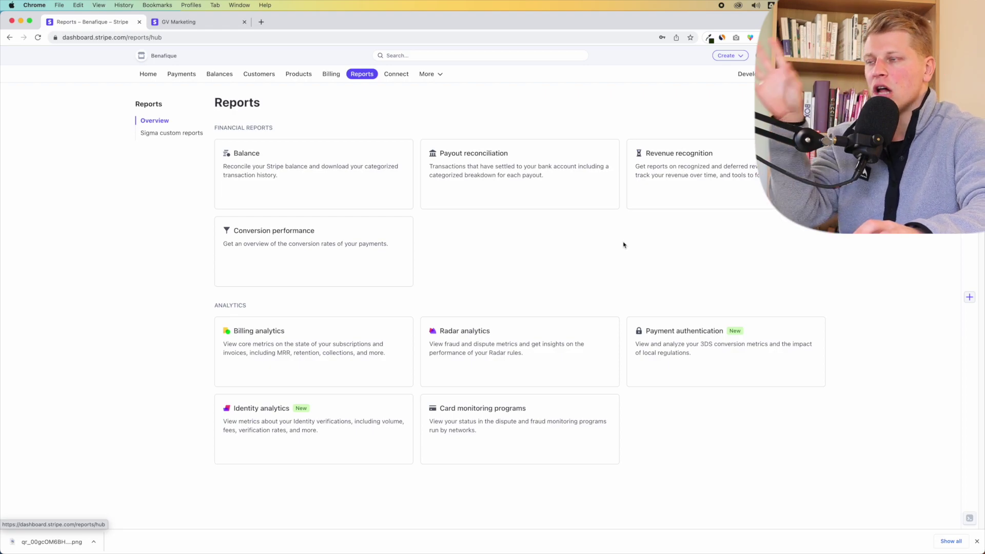
Review the Connect overview, open the directory for finding a Stripe partner, and browse the listed partners
left_click(396, 74)
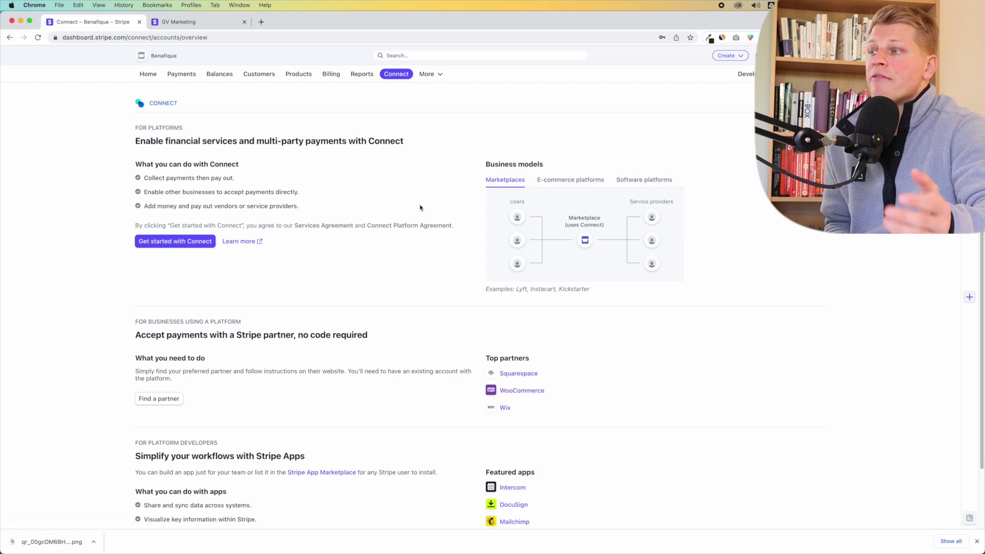
scroll(422, 239, "down", 3)
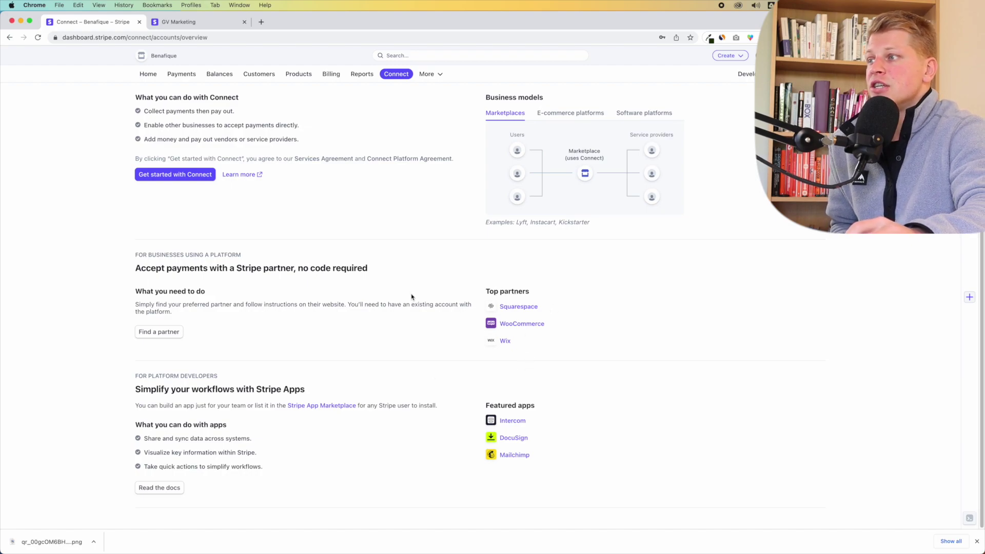
left_click(170, 334)
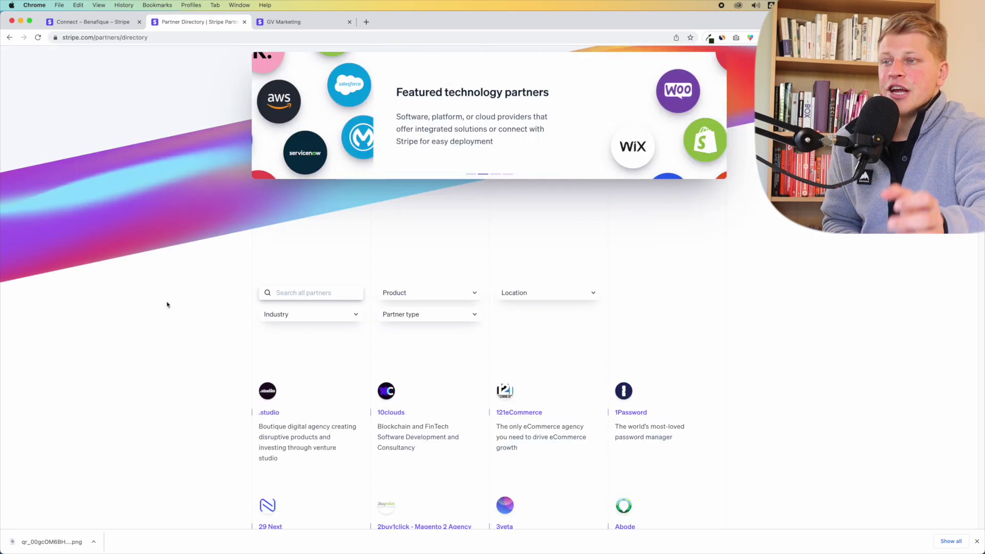
scroll(167, 305, "down", 8)
scroll(167, 304, "down", 10)
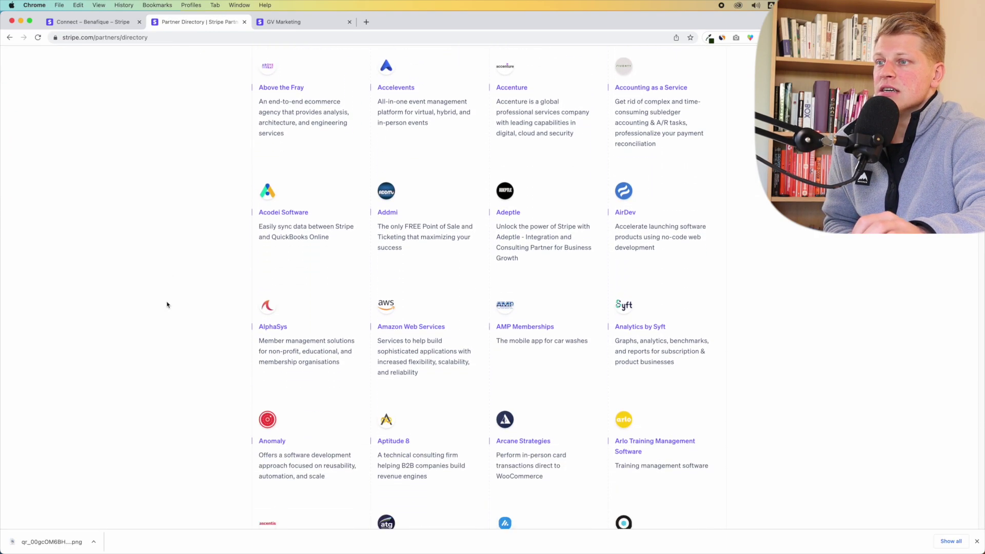
scroll(167, 305, "down", 7)
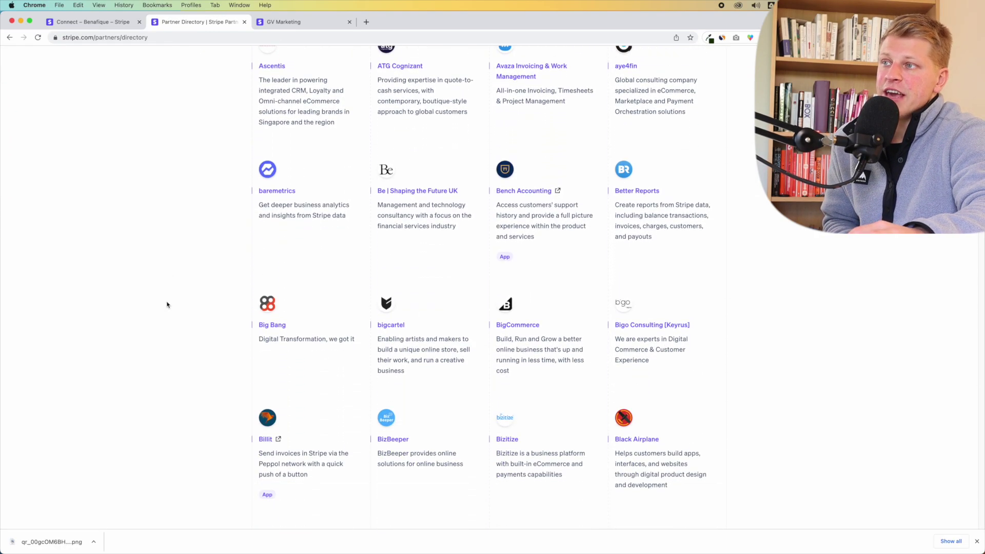
scroll(166, 305, "up", 5)
scroll(166, 305, "up", 20)
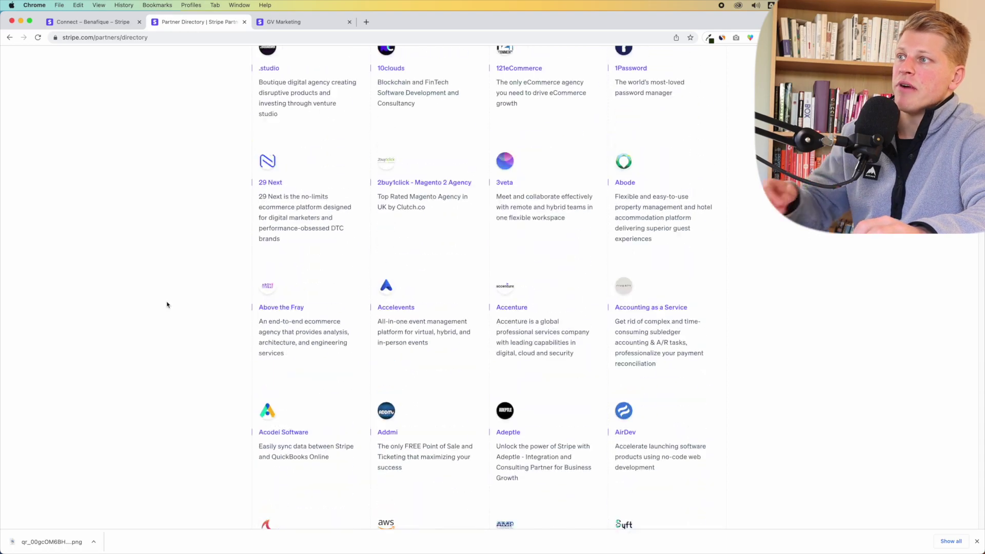
Search the partner directory for "wix", read through the Wix partner page, and return to the Connect overview
type("wix")
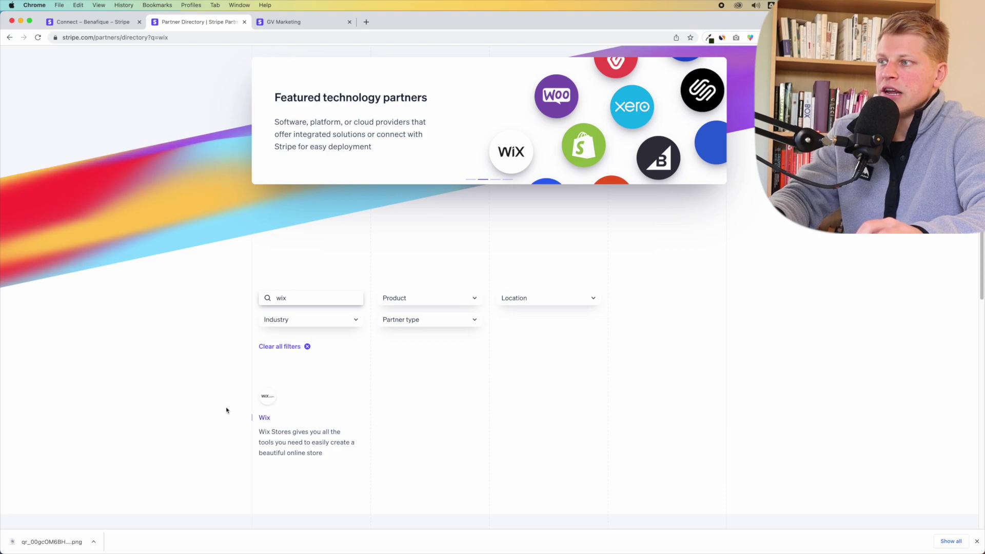
left_click(274, 445)
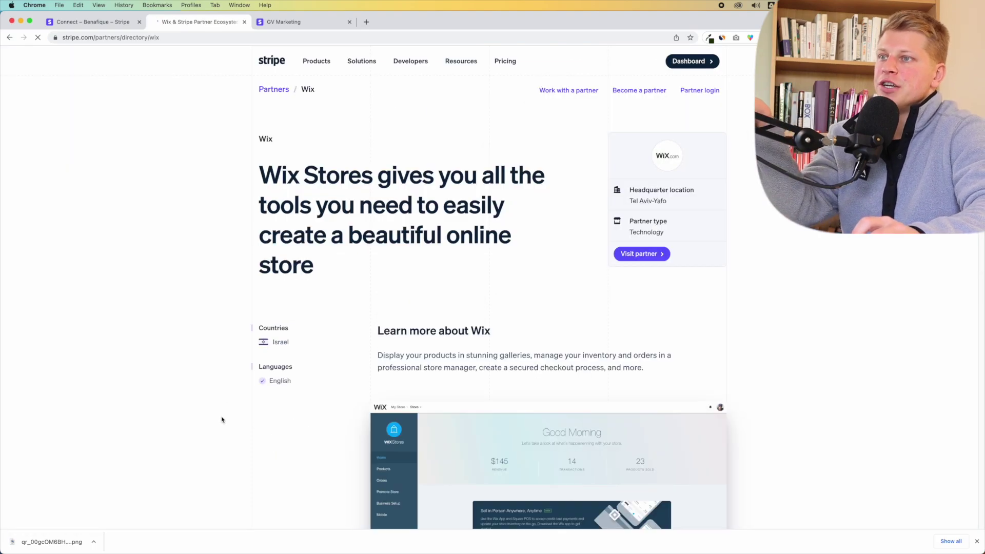
scroll(221, 420, "down", 3)
scroll(221, 419, "down", 20)
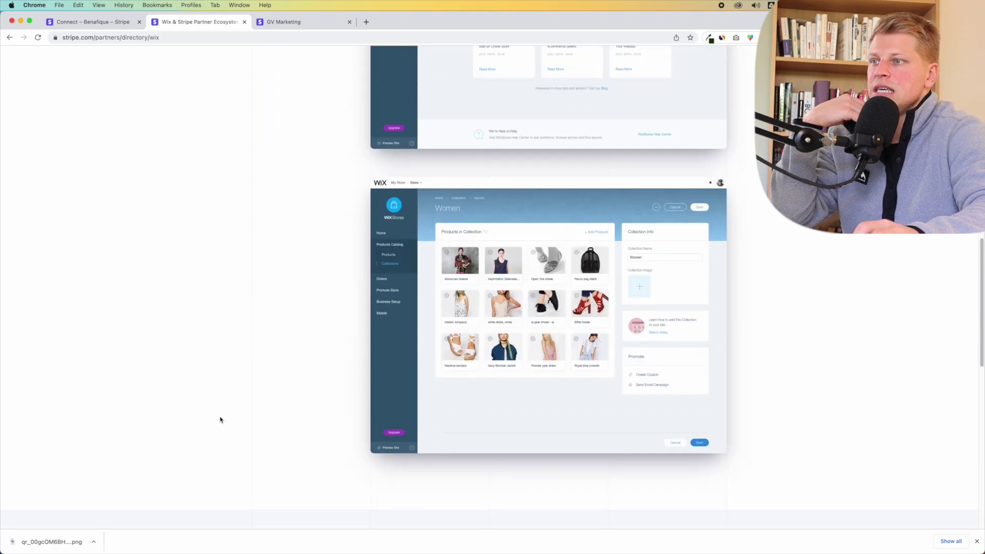
scroll(219, 420, "up", 20)
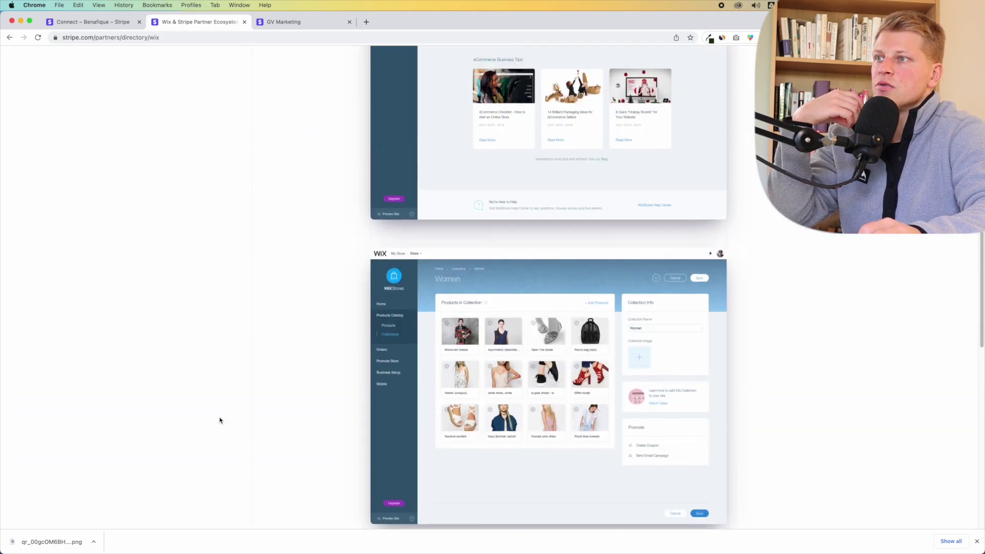
key("ctrl+shift+Tab")
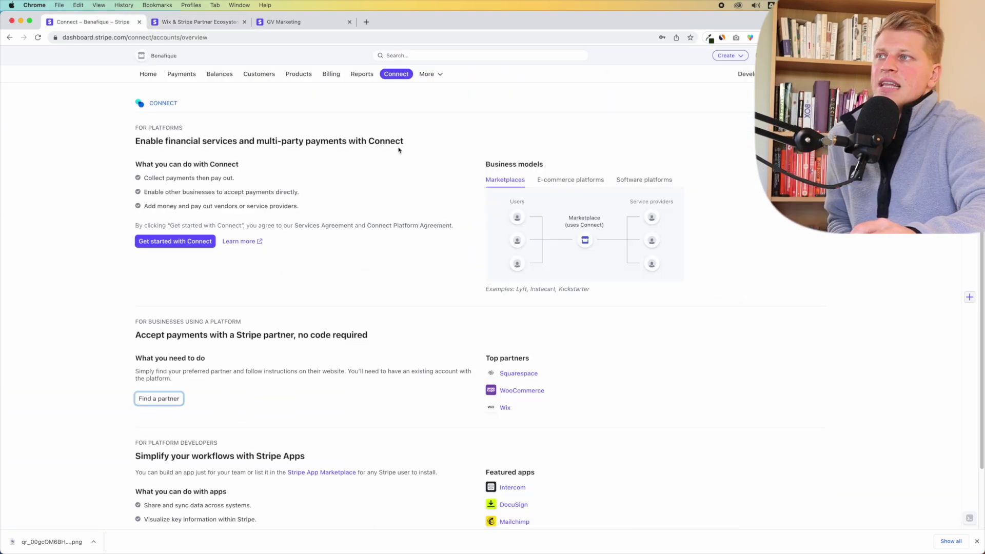
Look over the list of additional Stripe products and features, and open the account's settings page
left_click(434, 80)
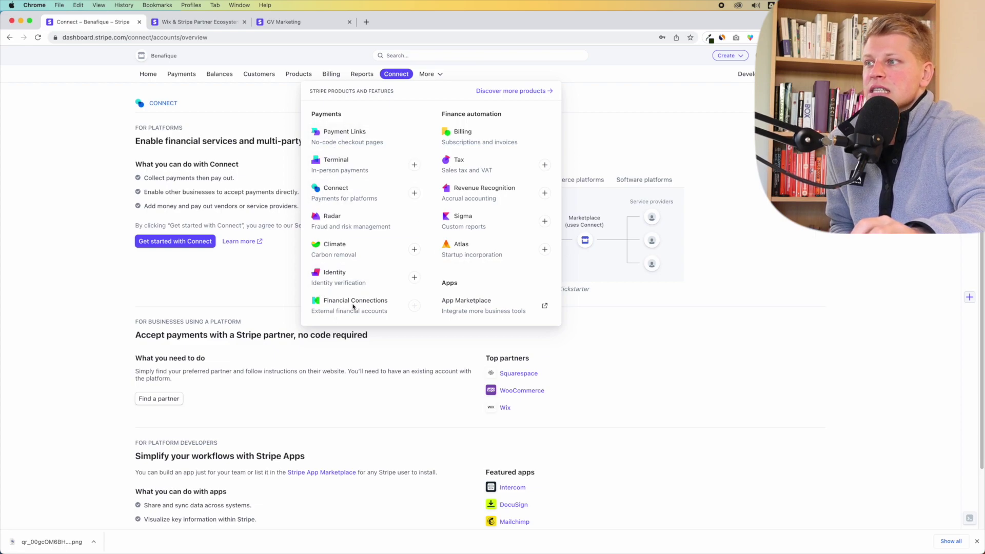
left_click(85, 119)
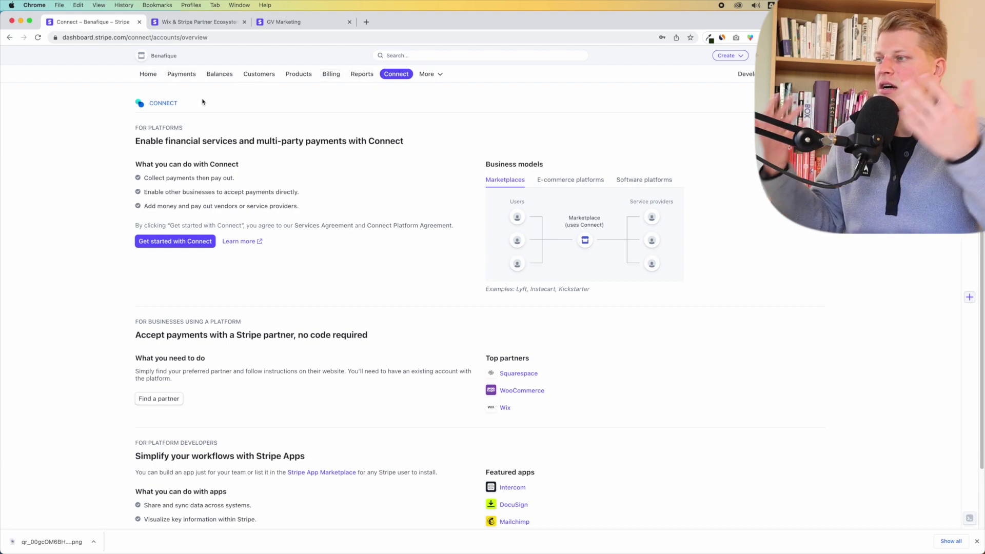
left_click(428, 74)
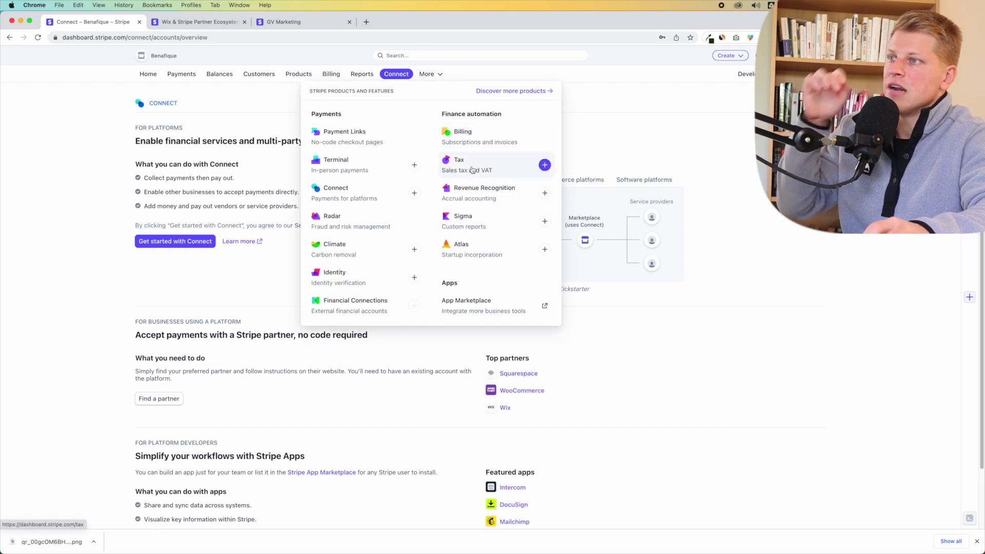
left_click(804, 56)
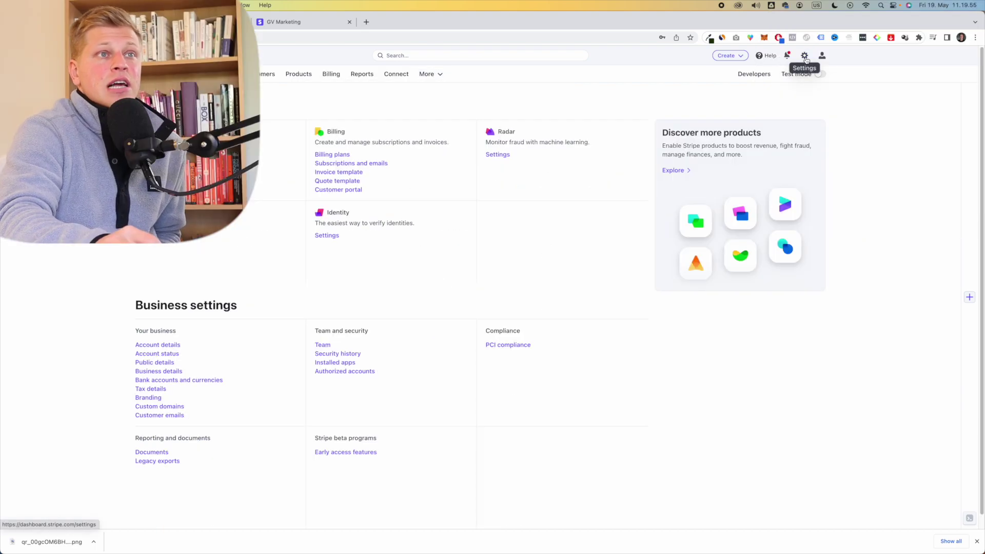